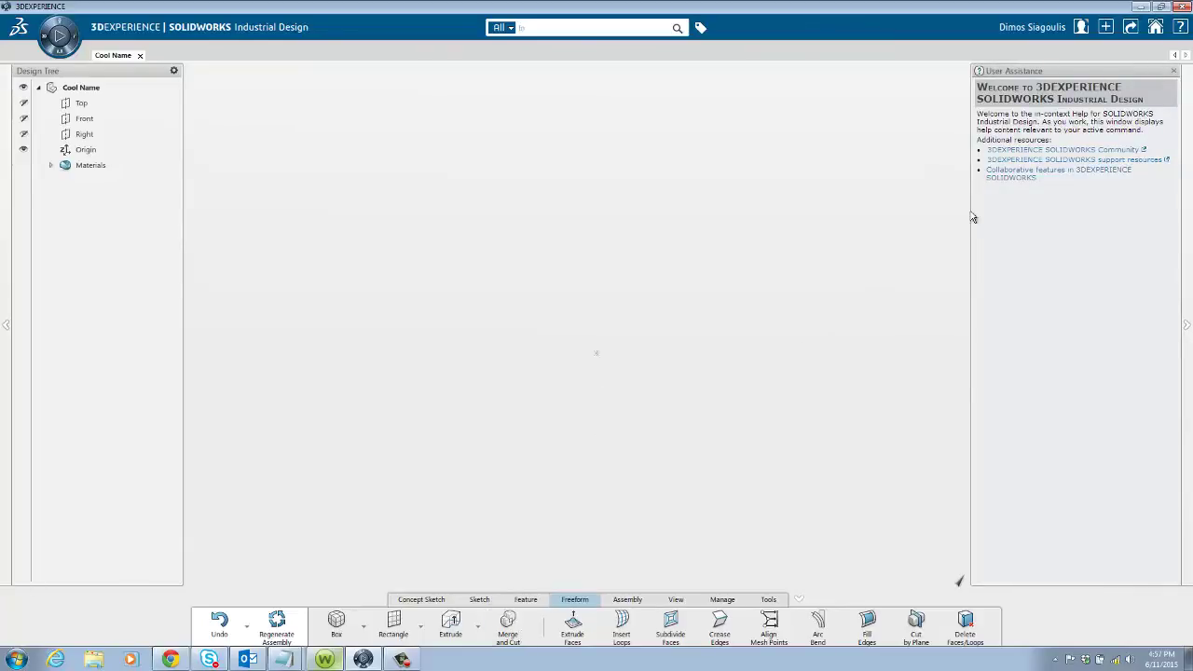
Close the help pane and place a freeform cylinder at the origin that extends symmetrically to both sides.
click(1174, 73)
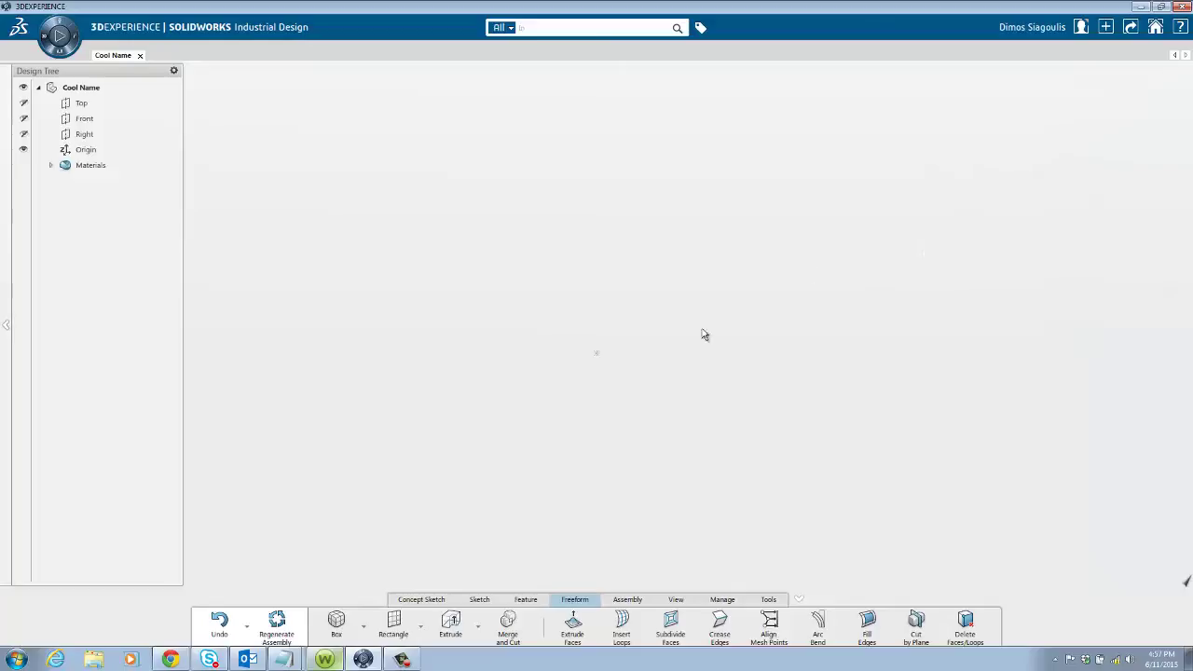
click(363, 626)
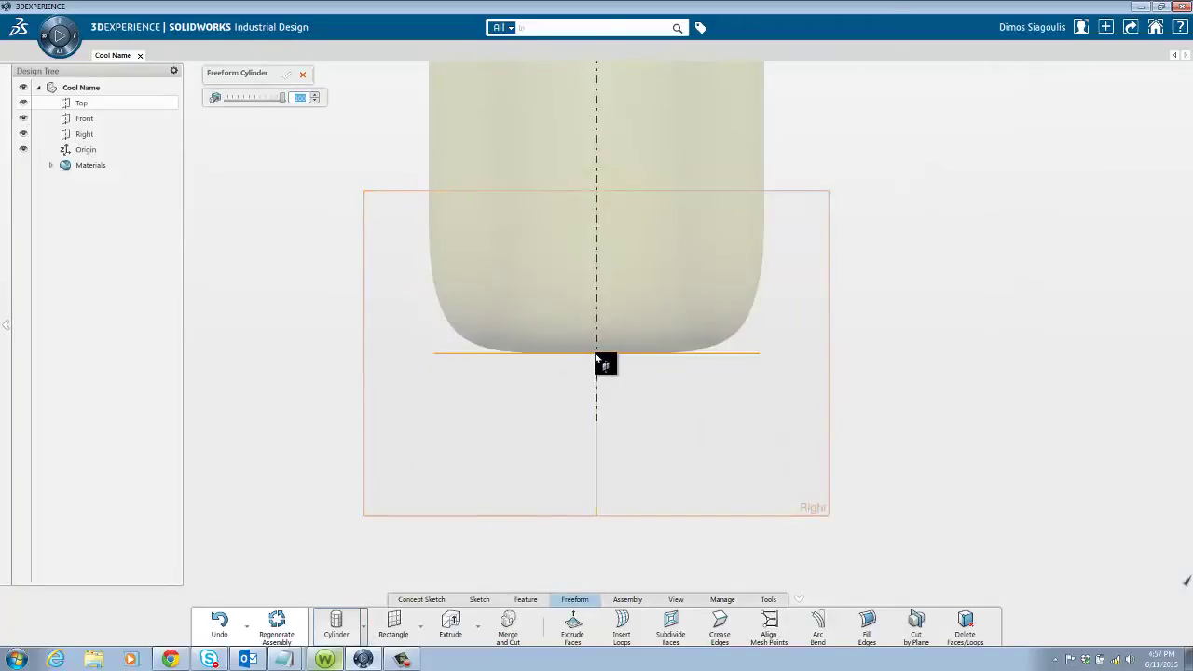
click(596, 356)
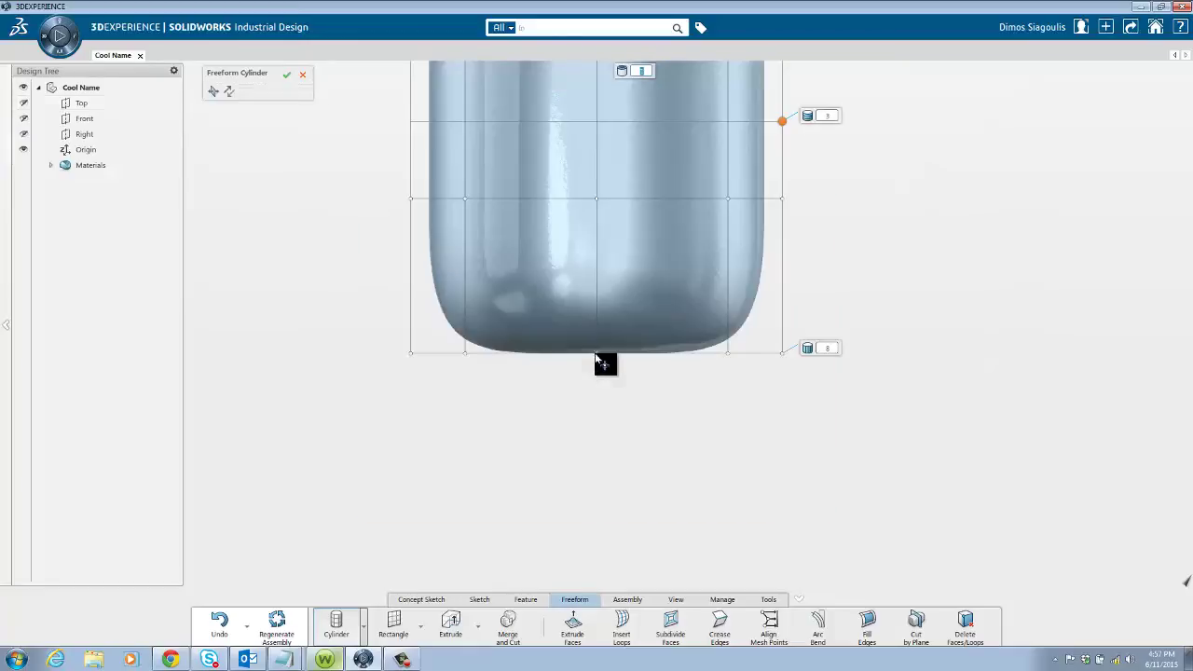
click(212, 92)
middle_drag(804, 346, 746, 396)
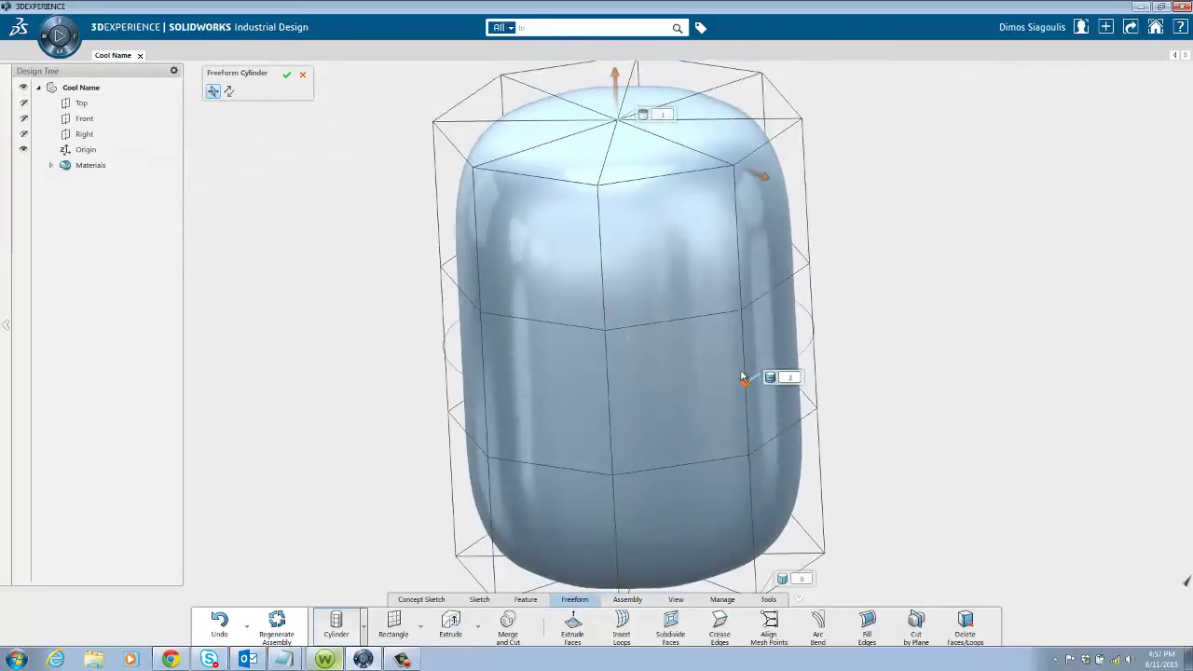
Increase the number of mesh divisions on the cylinder's end caps and finish creating the cylinder.
scroll(667, 242, up, 1)
click(661, 153)
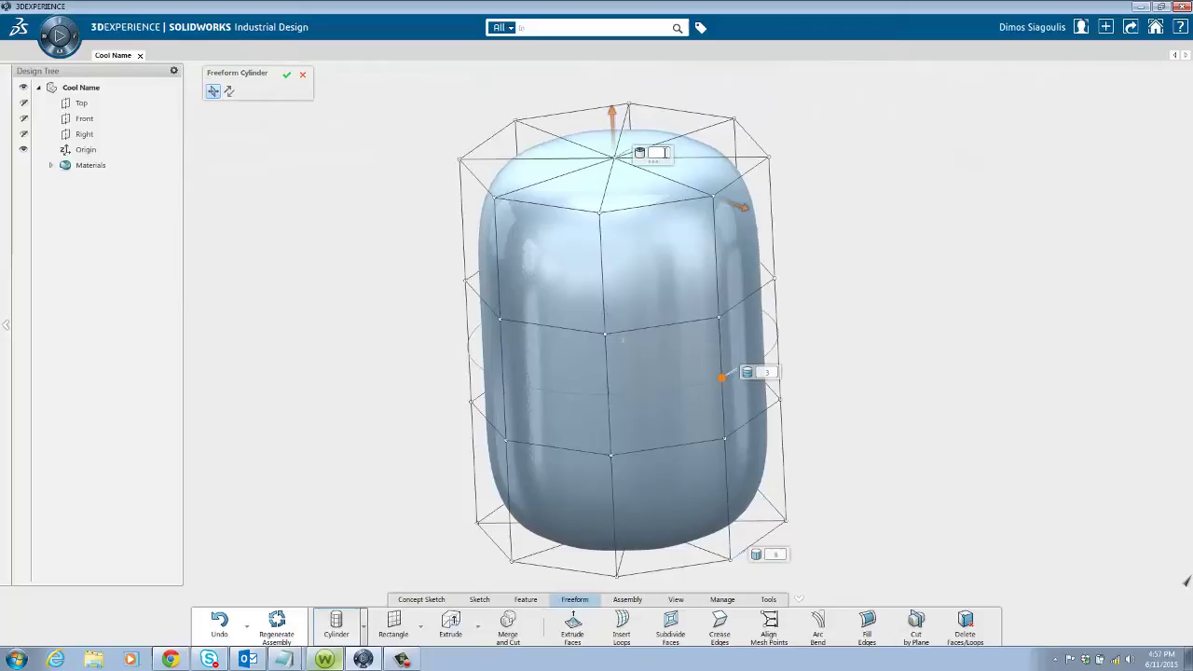
key(Return)
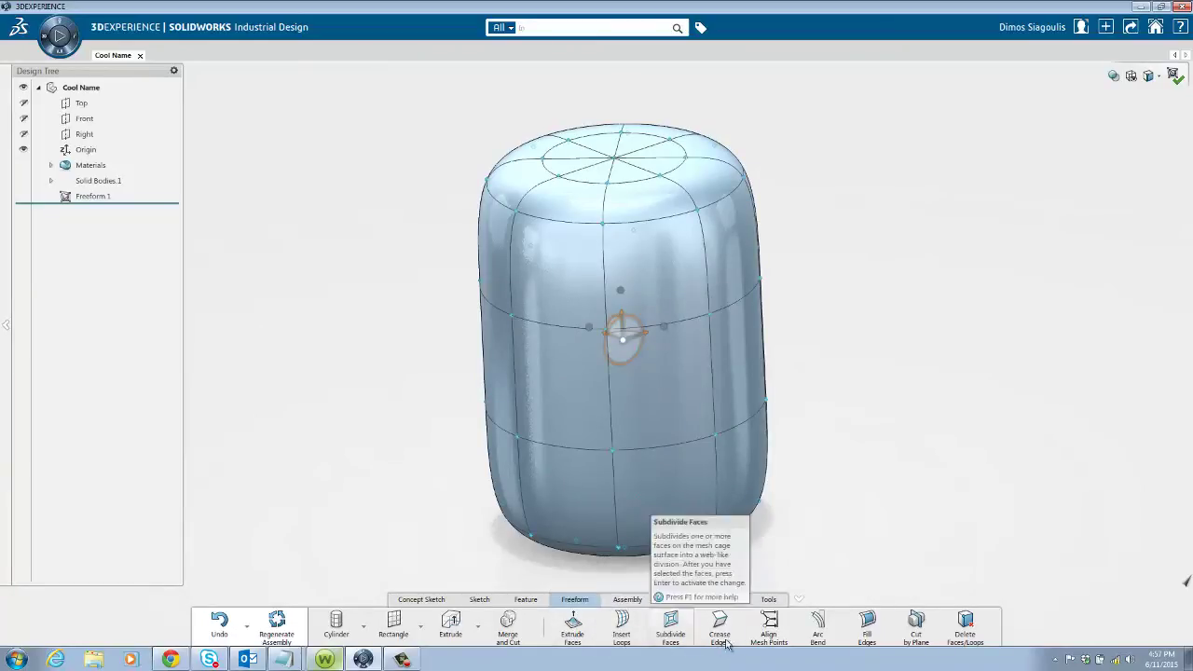
click(840, 369)
scroll(815, 360, up, 1)
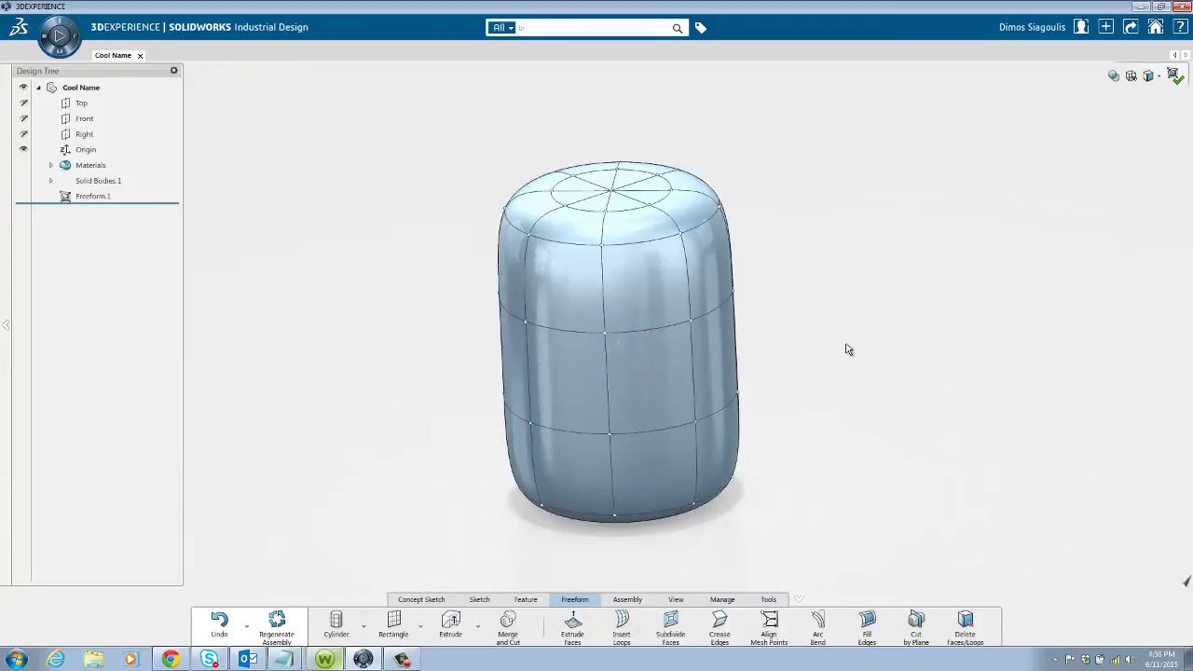
Compare the freeform cylinder with its mesh cage shown and hidden.
click(1133, 79)
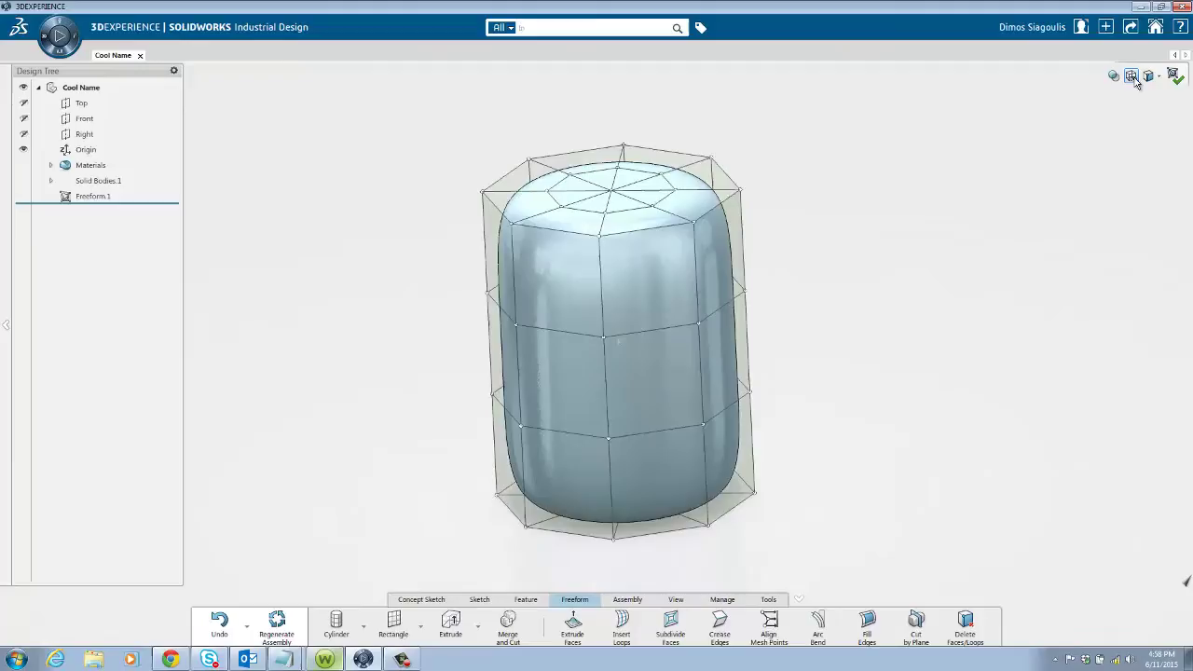
click(1133, 78)
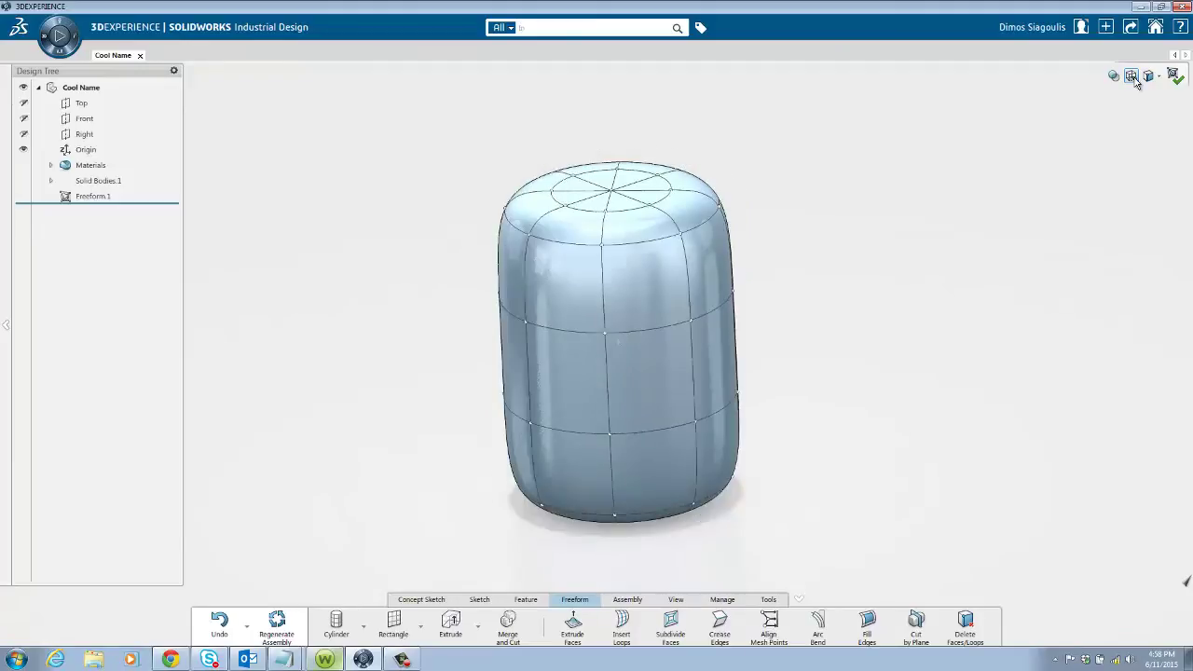
click(1133, 78)
click(1133, 79)
Restrict selection to edge loops, pick the cylinder's two middle loops, and restore the general selection filter.
click(1147, 78)
click(1156, 172)
double_click(658, 335)
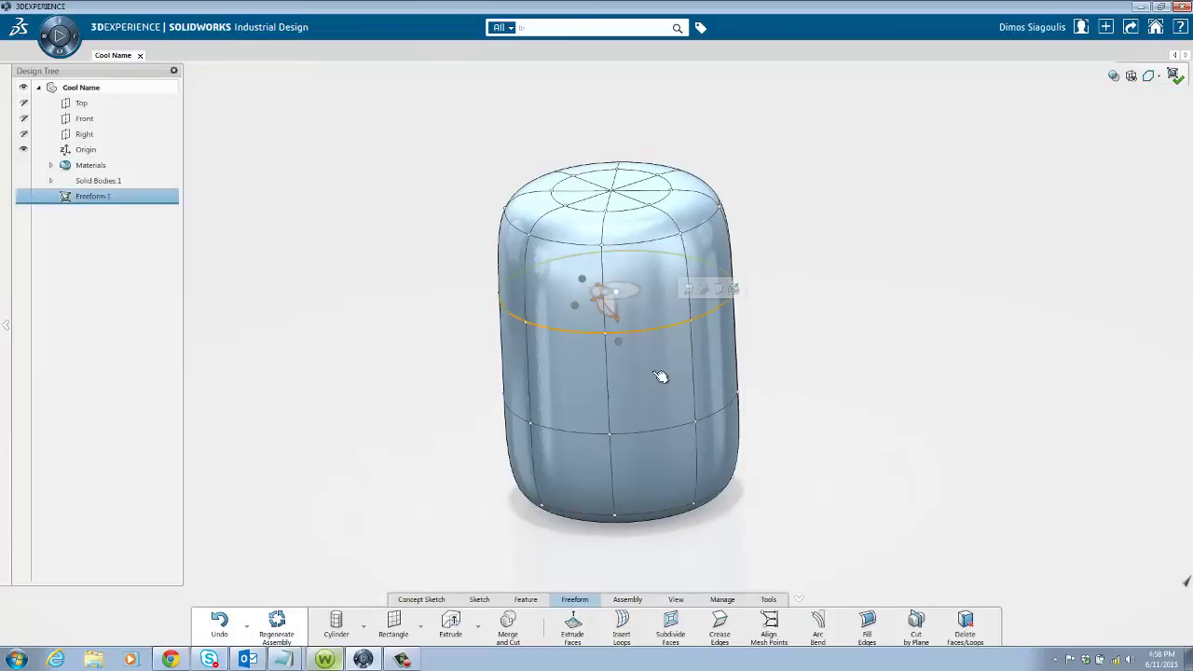
double_click(668, 435)
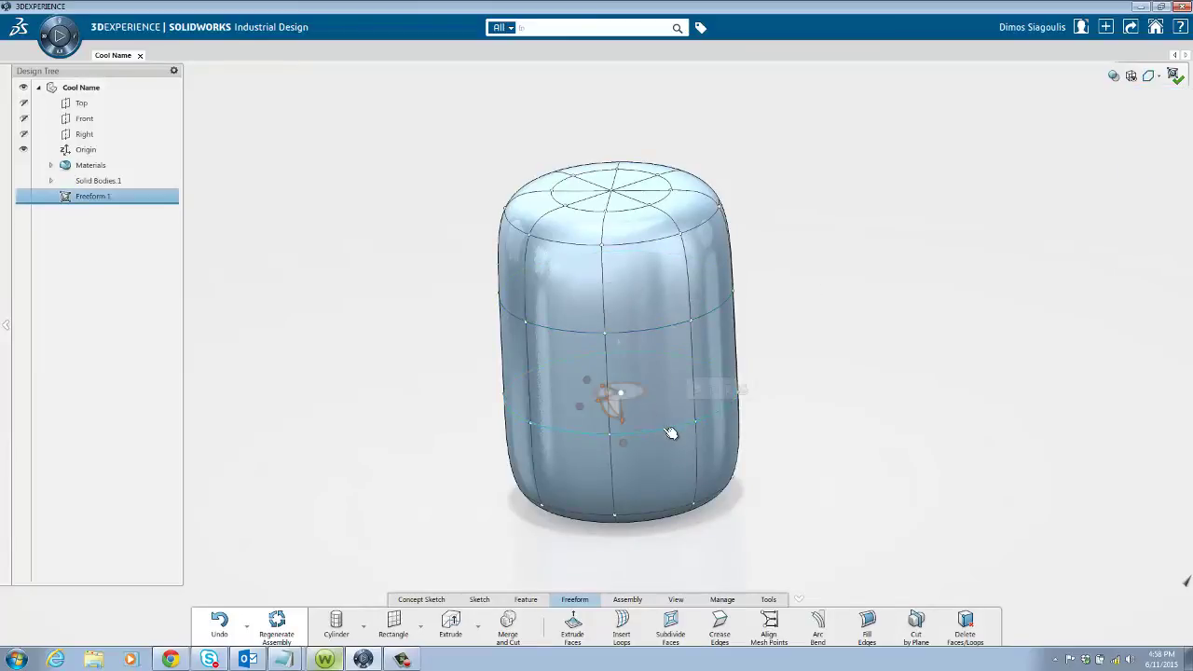
click(1153, 80)
click(1157, 98)
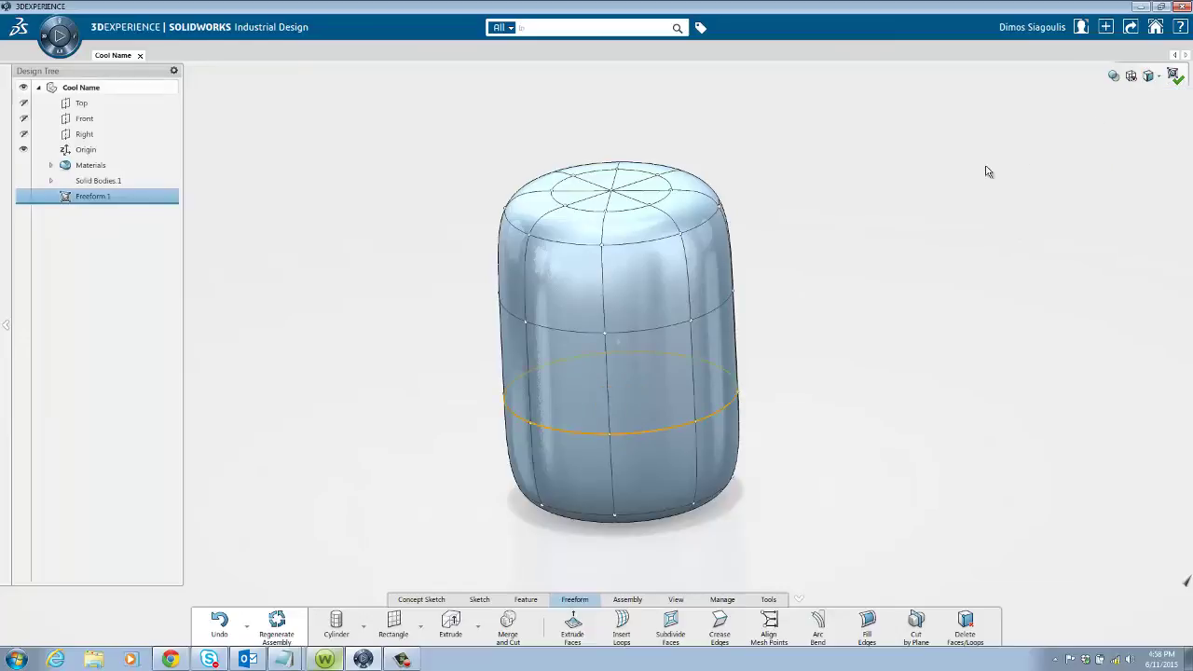
Select a single edge on the cylinder's upper middle loop, try its manipulator, and clear the selection.
click(654, 335)
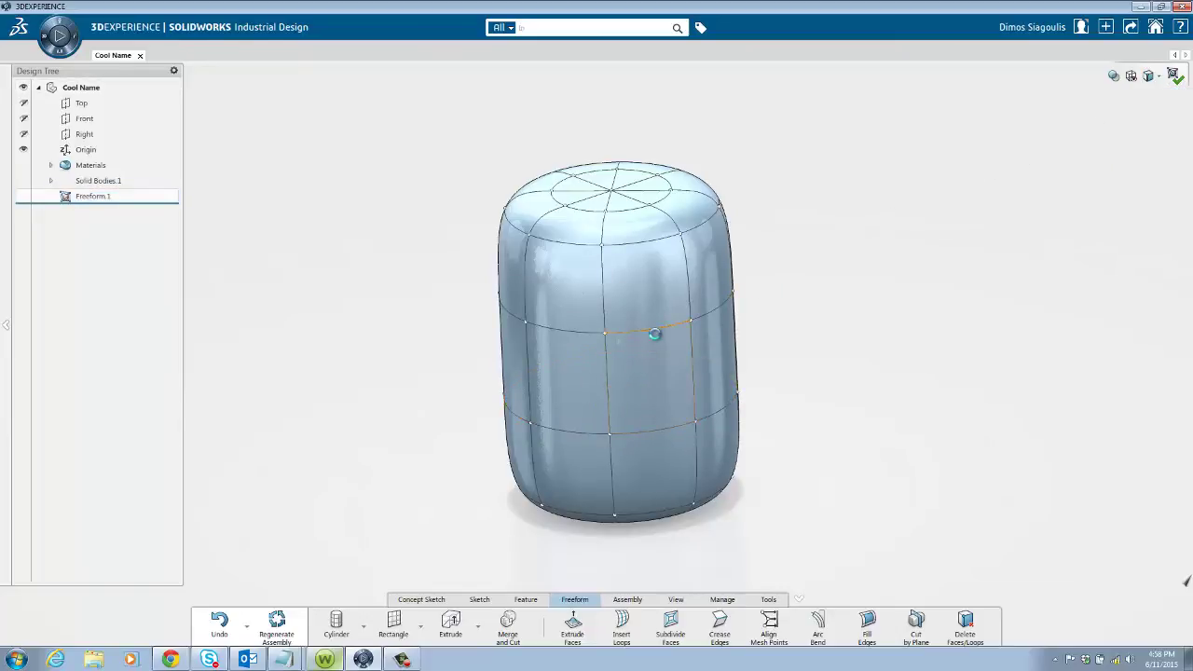
click(667, 336)
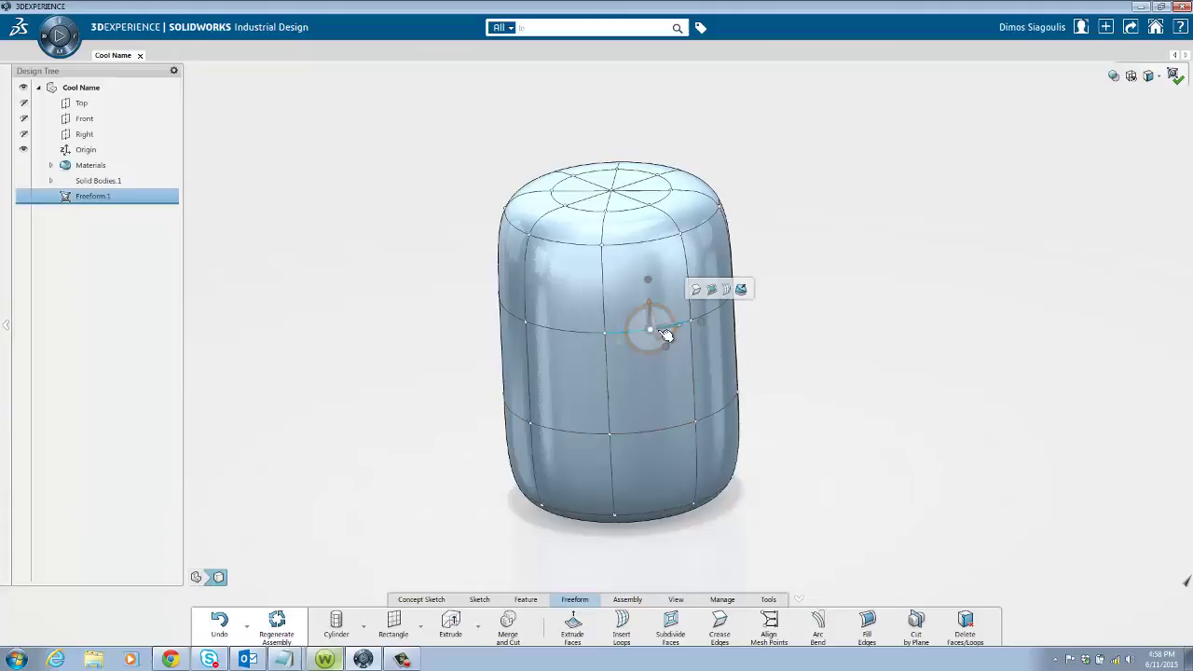
middle_drag(740, 339, 768, 338)
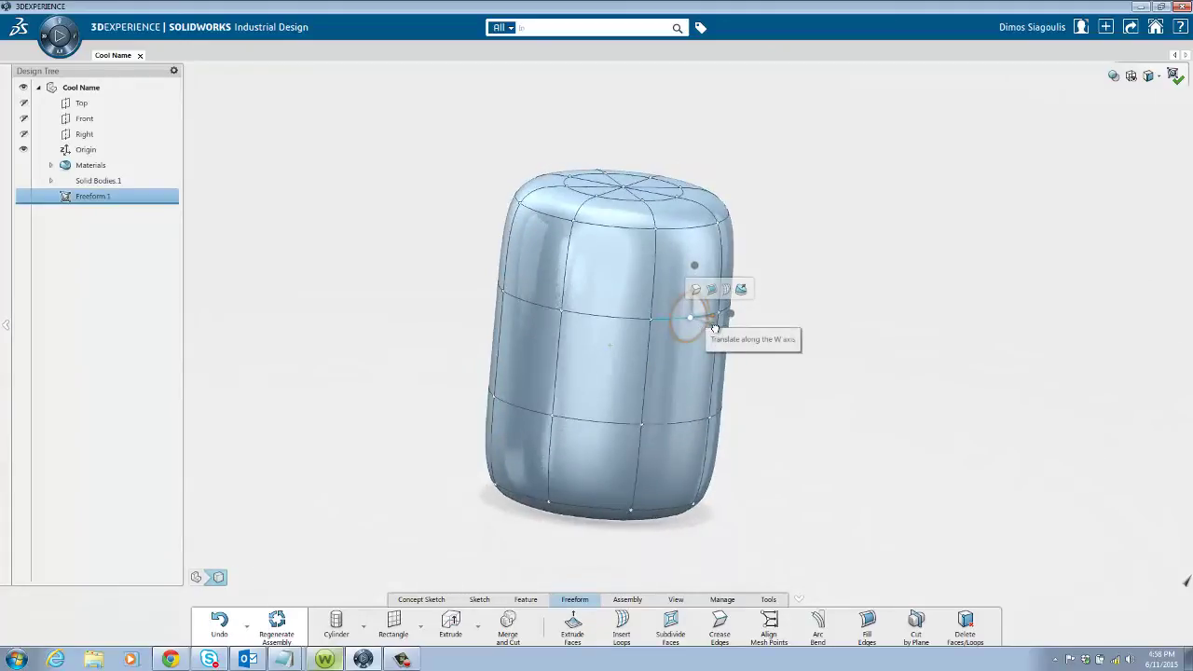
drag(701, 326, 713, 301)
click(776, 350)
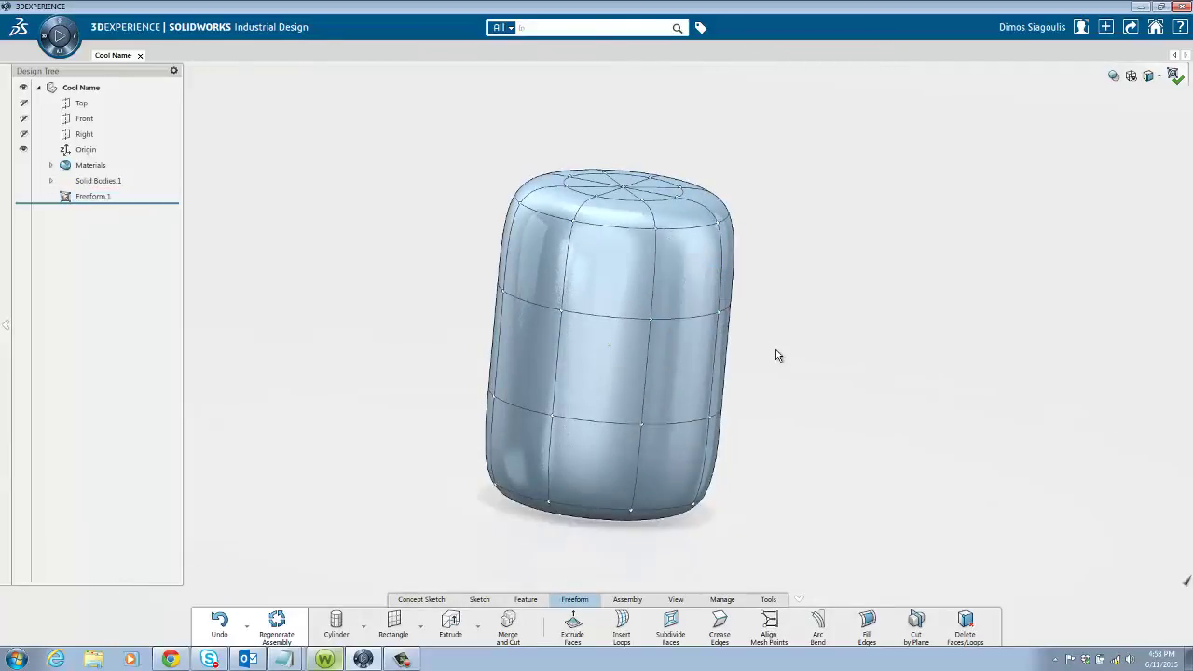
Select an upper side face, try the manipulator's scale handle, and clear the selection.
click(691, 276)
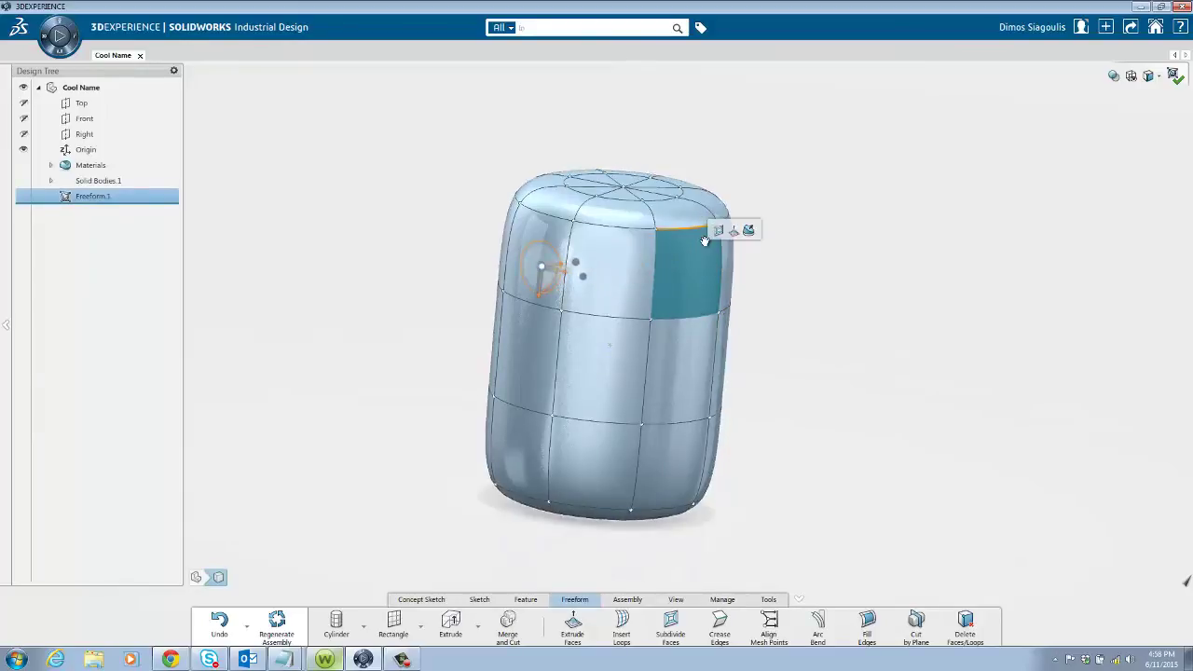
middle_drag(704, 240, 705, 258)
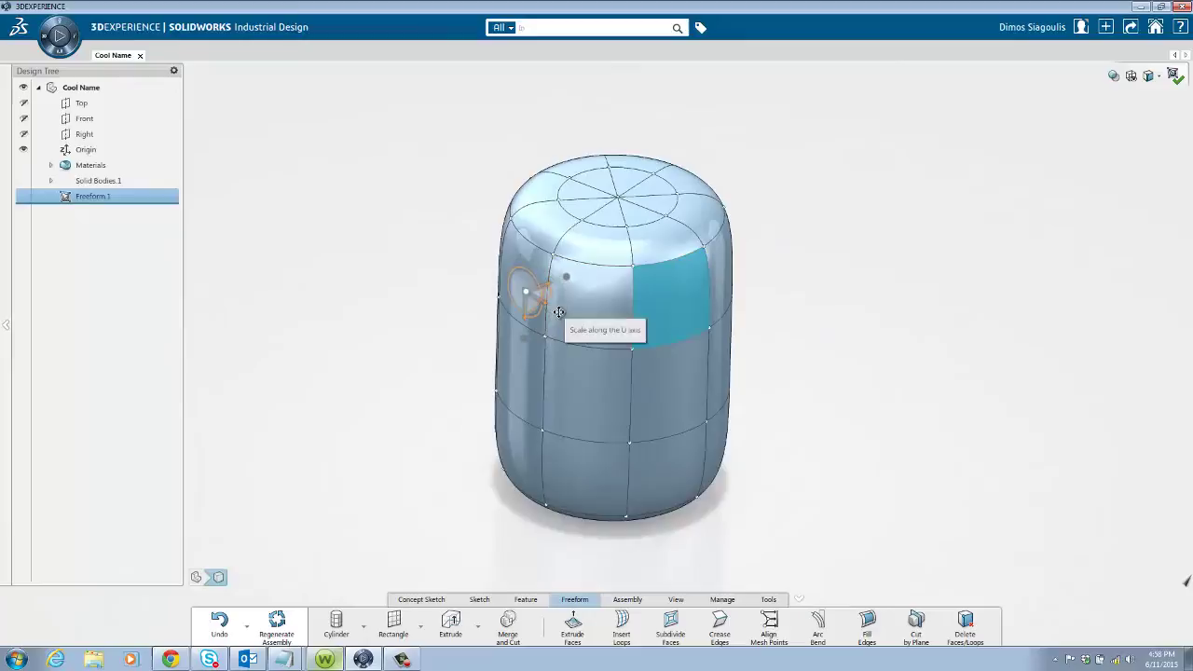
mouse_move(566, 278)
mouse_down()
mouse_move(576, 267)
mouse_move(567, 274)
mouse_up()
click(804, 355)
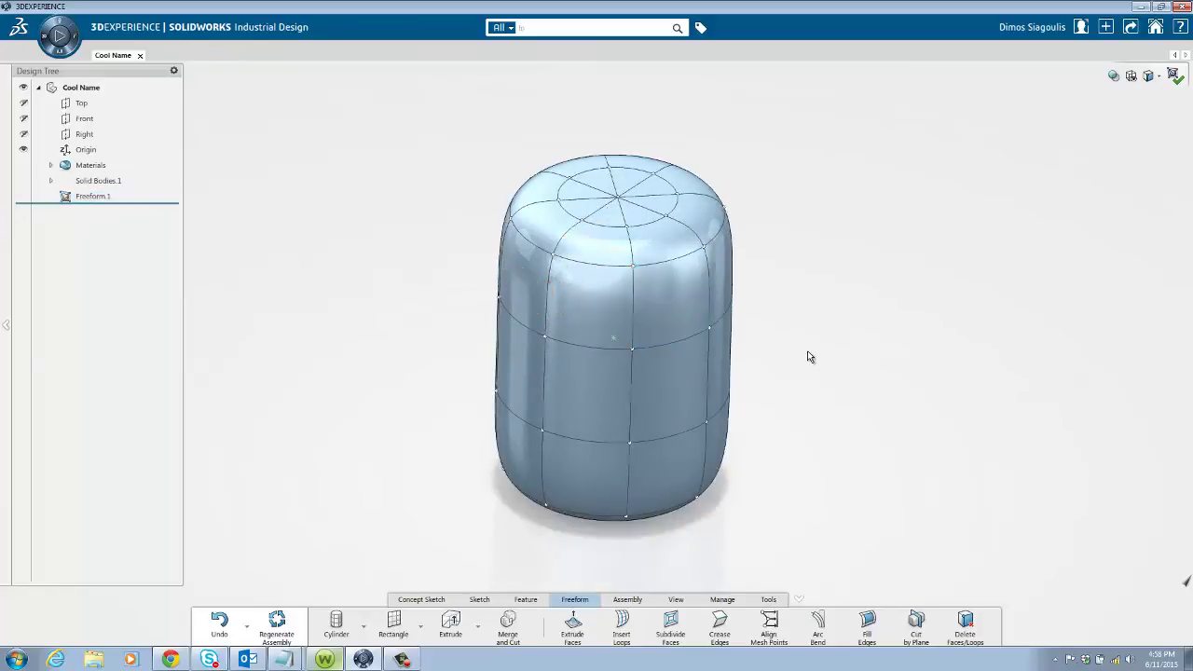
Select a face at mid-height on the cylinder's side, try its manipulator, and clear the selection.
middle_drag(661, 349, 589, 318)
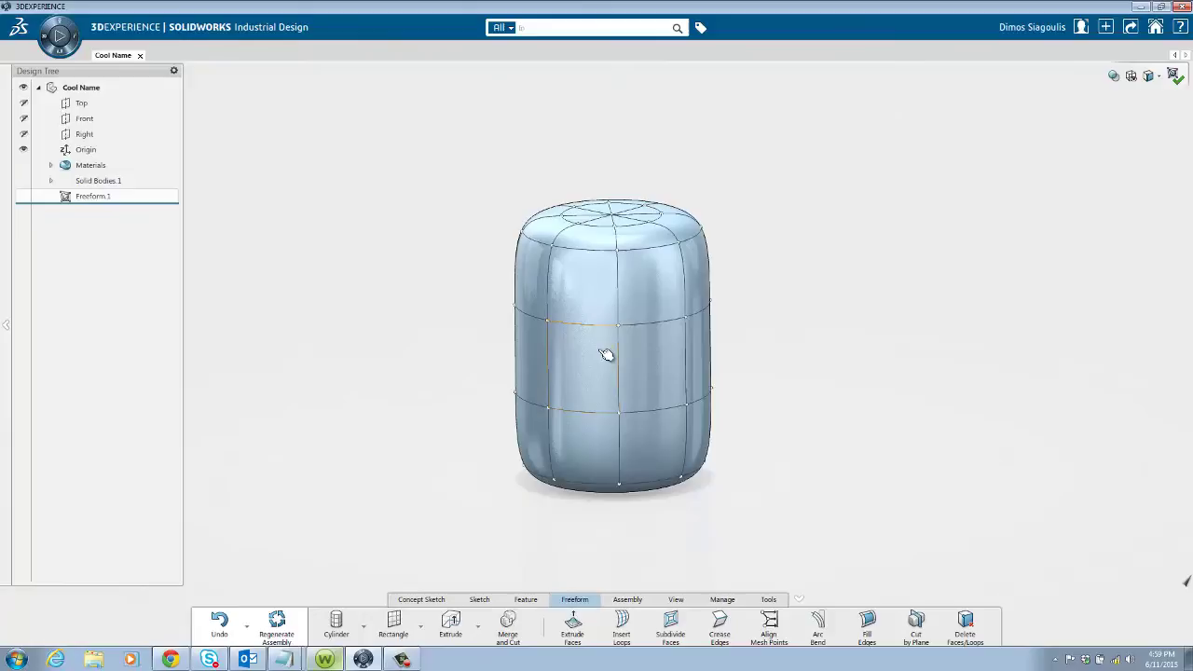
click(591, 352)
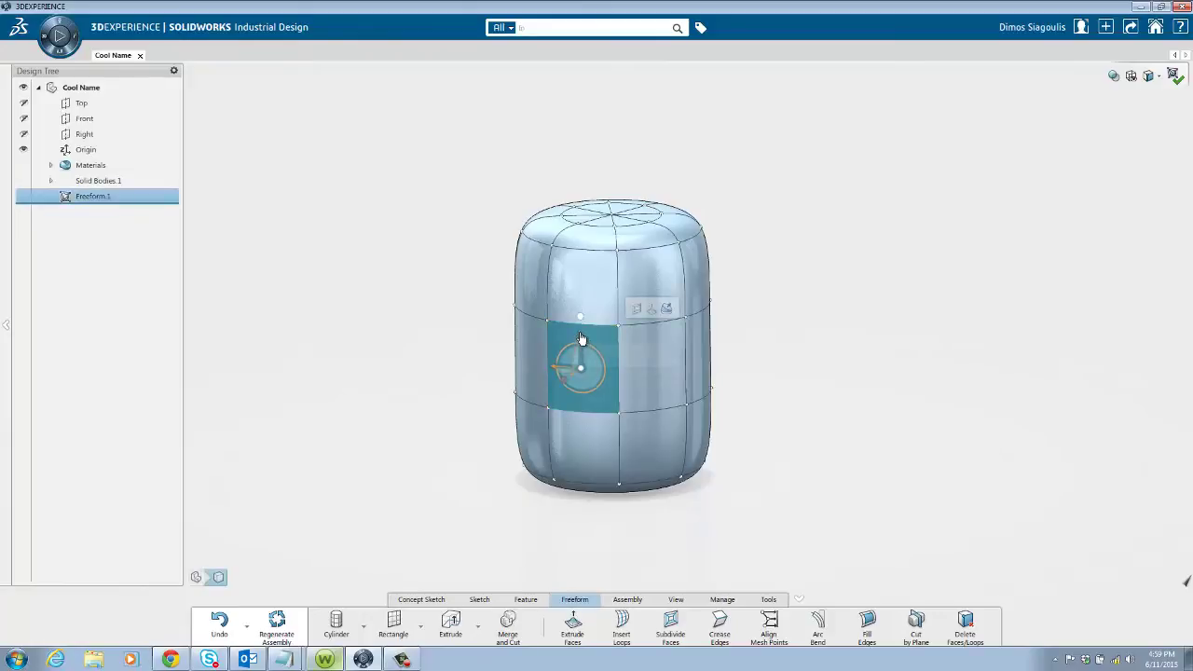
drag(581, 338, 630, 336)
click(804, 356)
scroll(789, 392, up, 1)
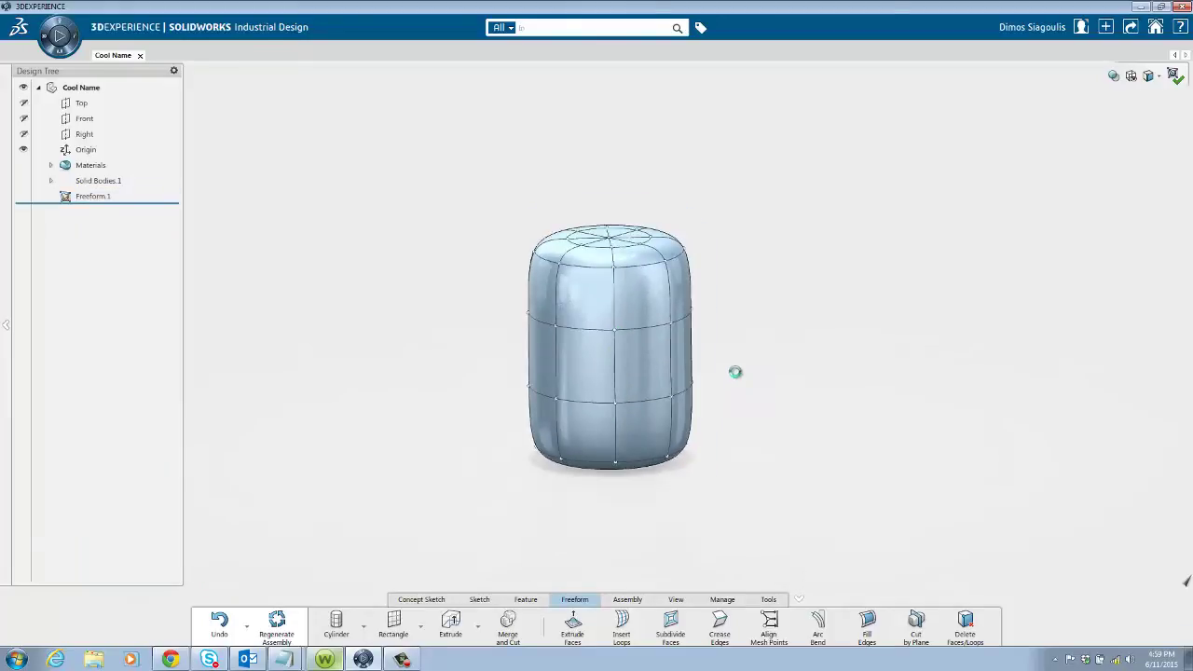
Extrude the faces inside the inner ring of the cylinder's top upward into a raised neck.
middle_drag(528, 265, 529, 313)
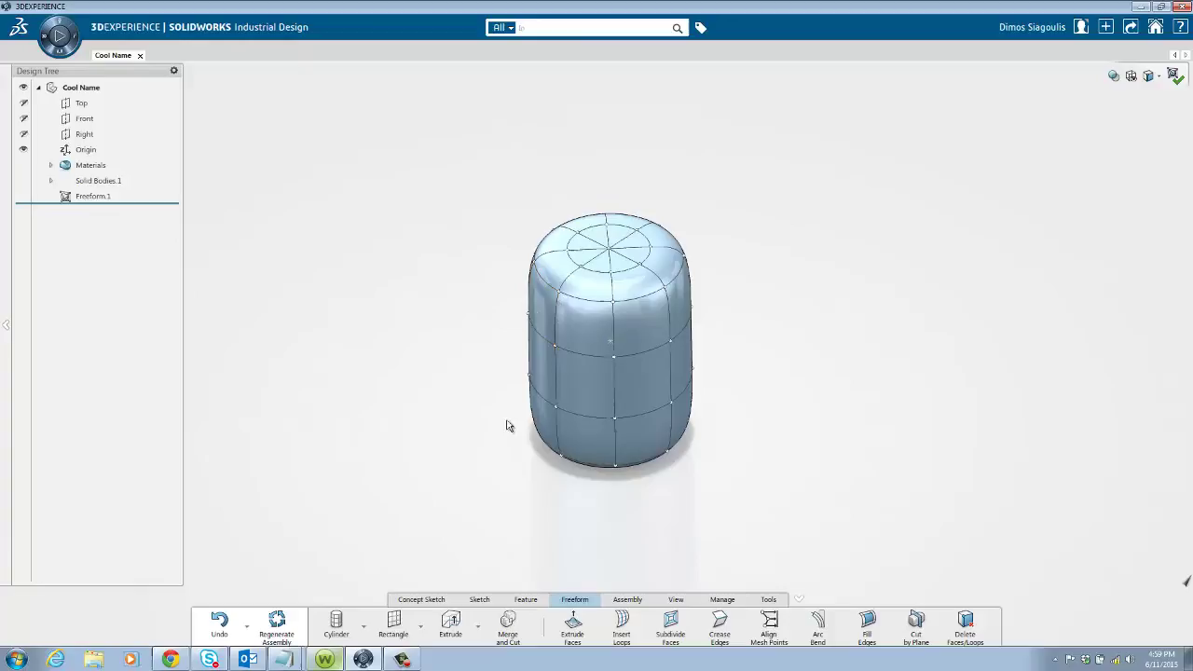
middle_drag(500, 419, 519, 472)
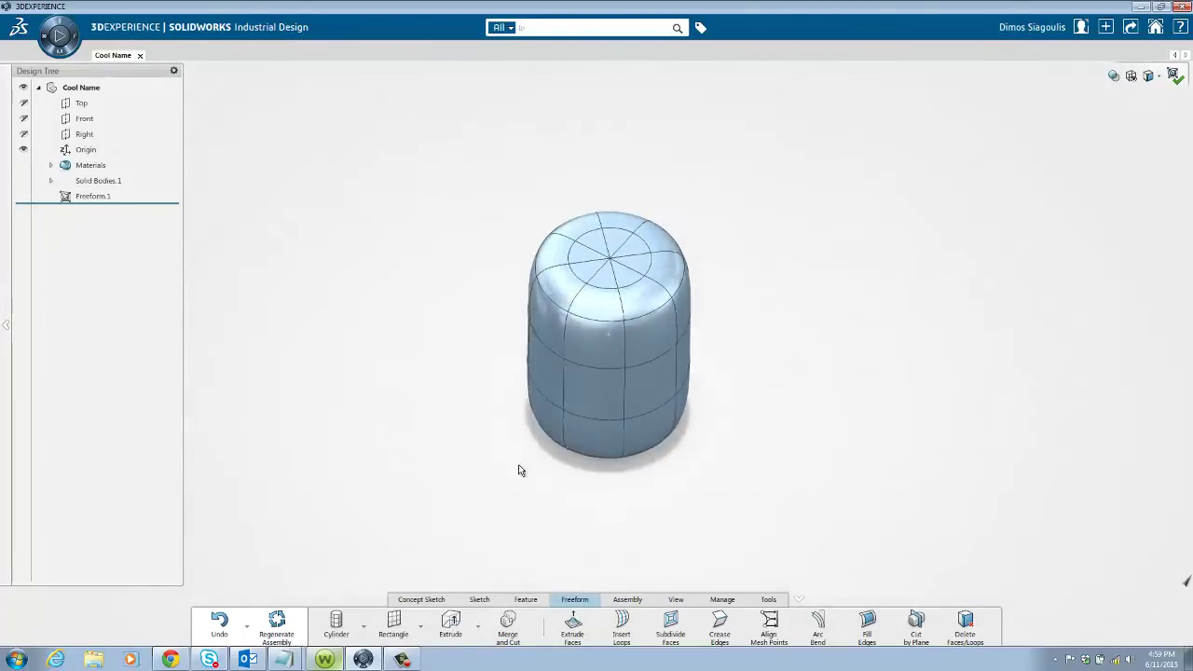
click(573, 623)
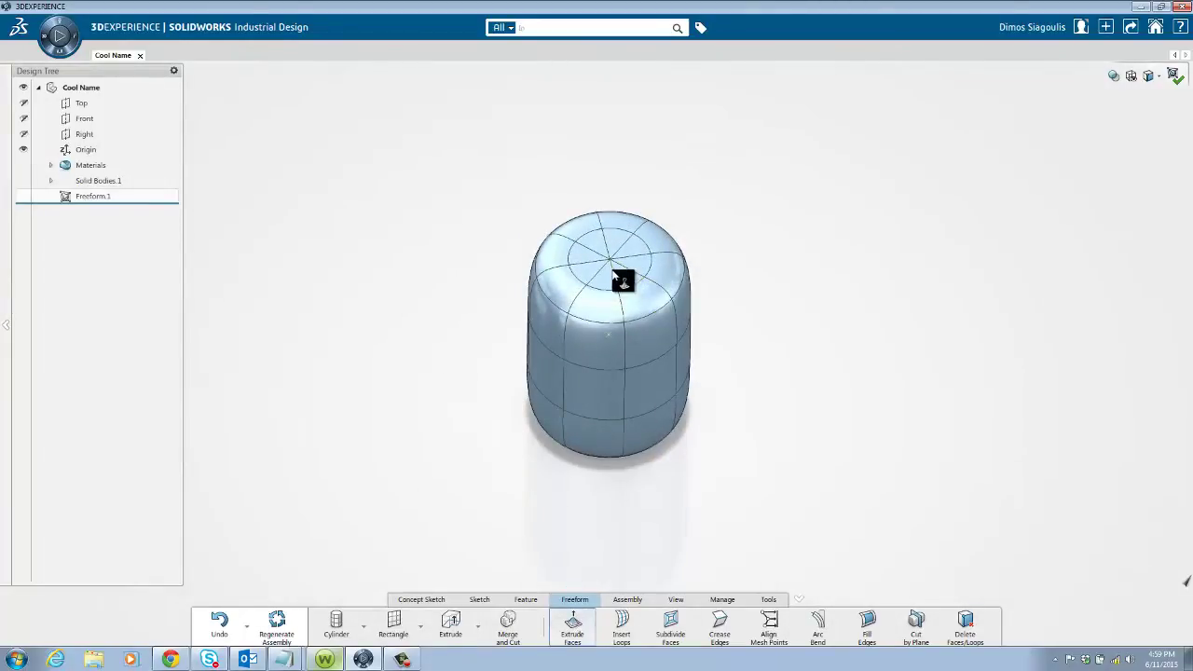
drag(598, 278, 631, 282)
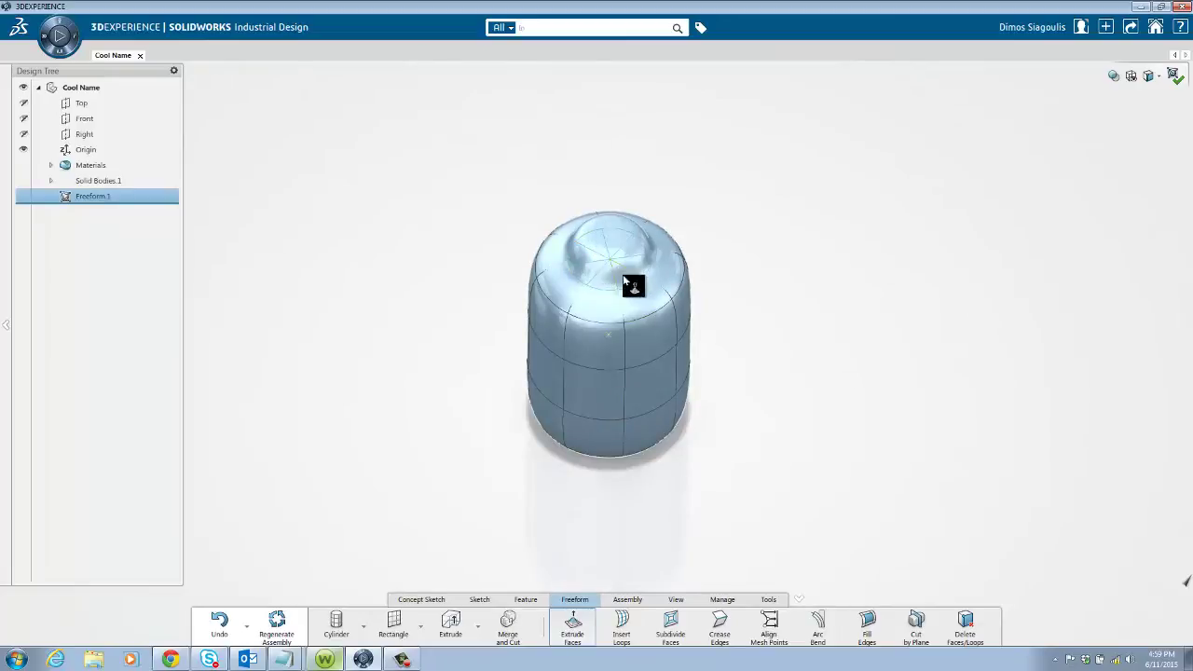
click(789, 370)
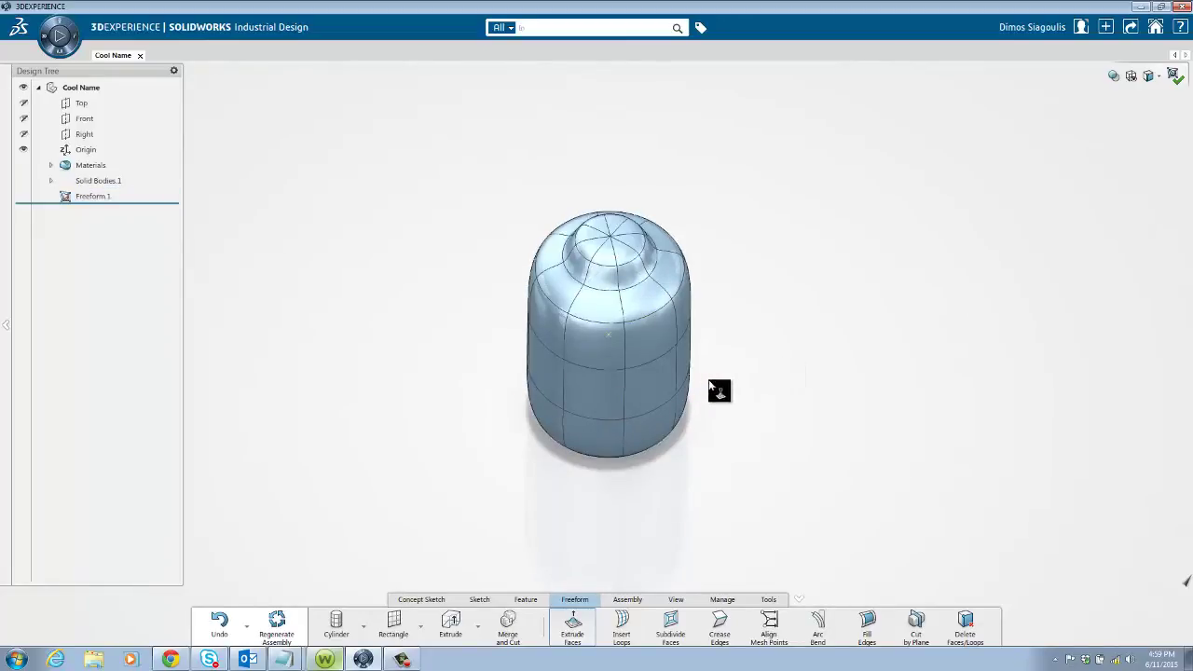
Extrude two opposite faces on top of the neck into spikes and lengthen each with a second extrusion.
click(608, 249)
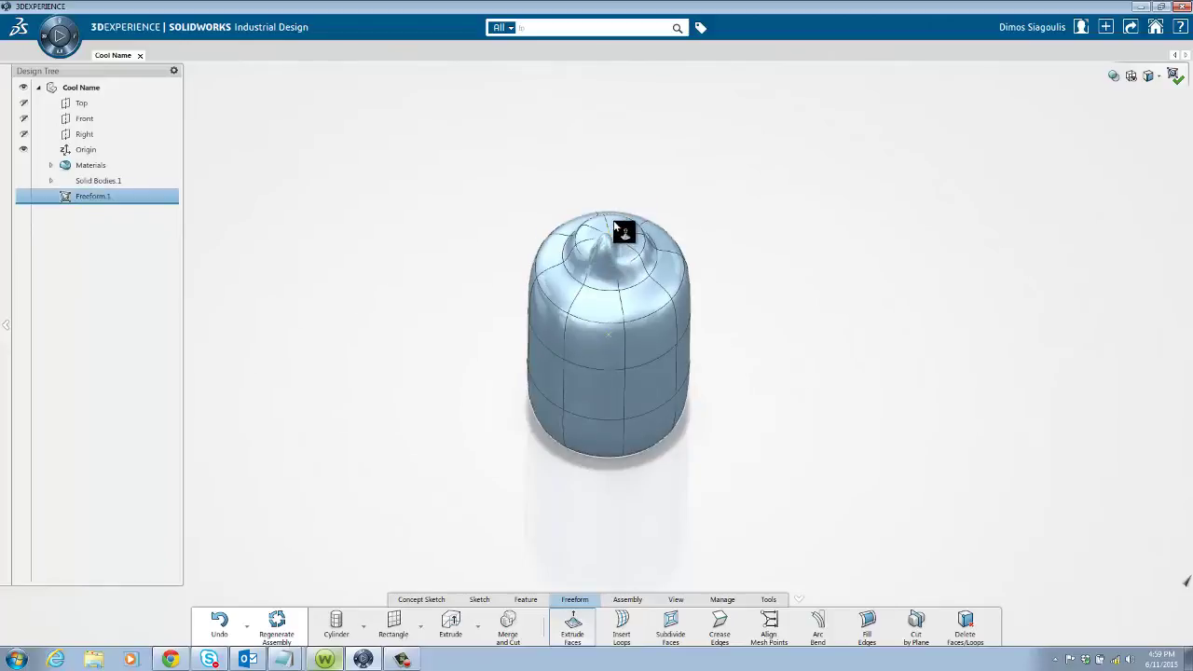
click(613, 223)
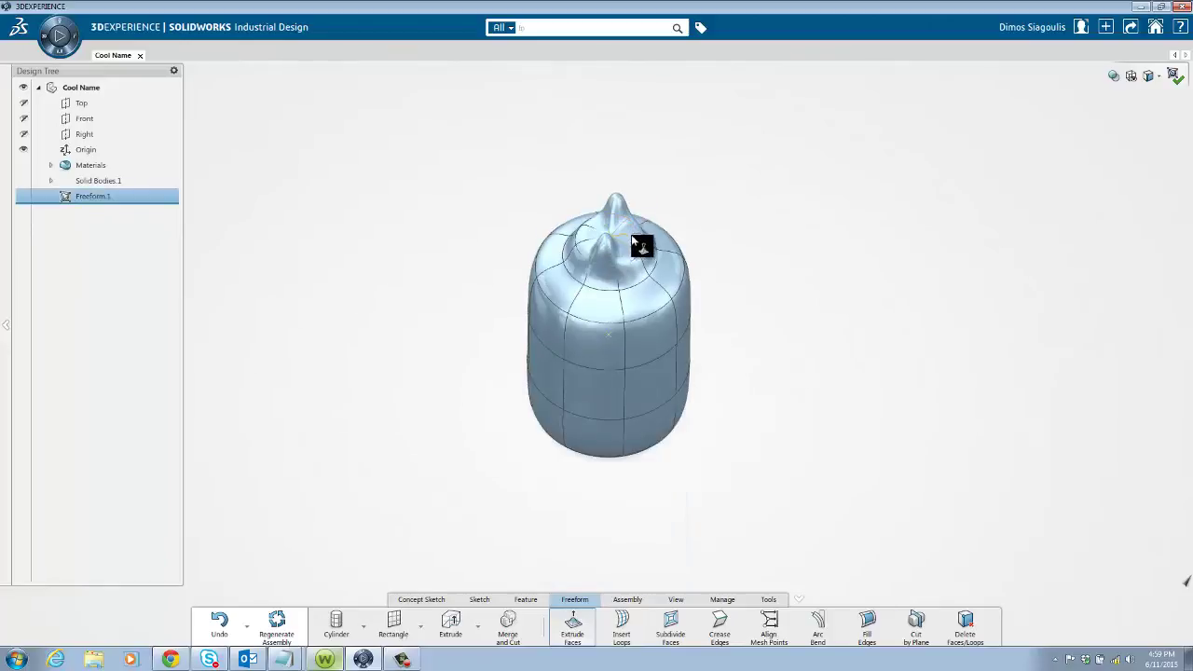
click(746, 208)
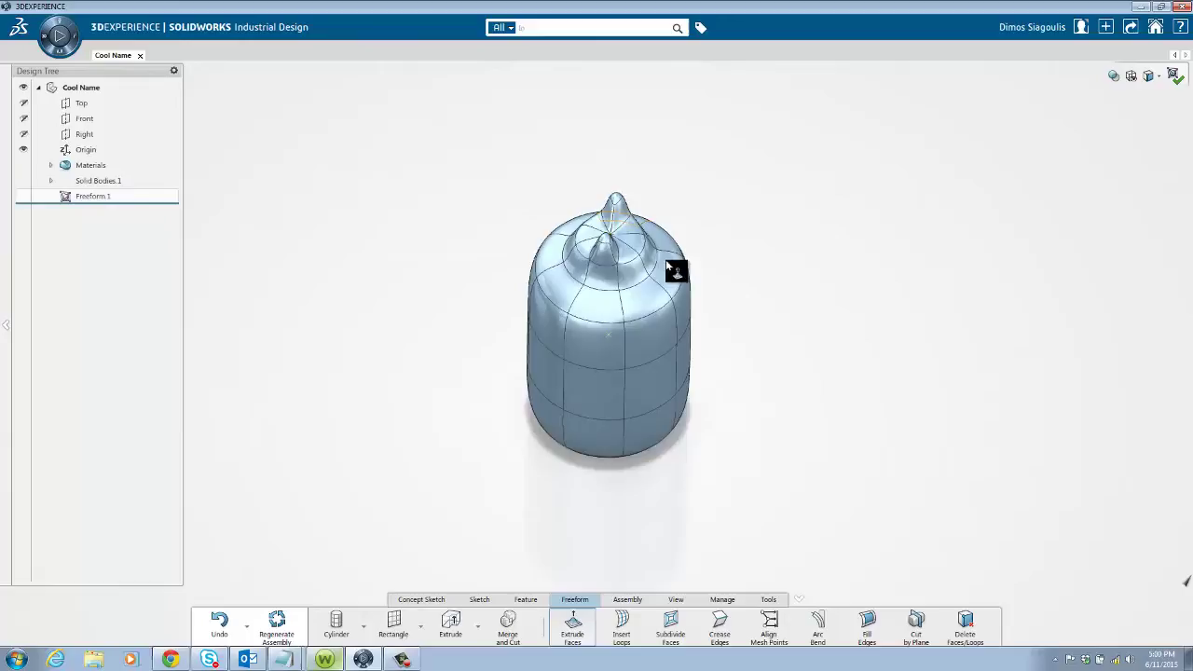
drag(628, 203, 624, 229)
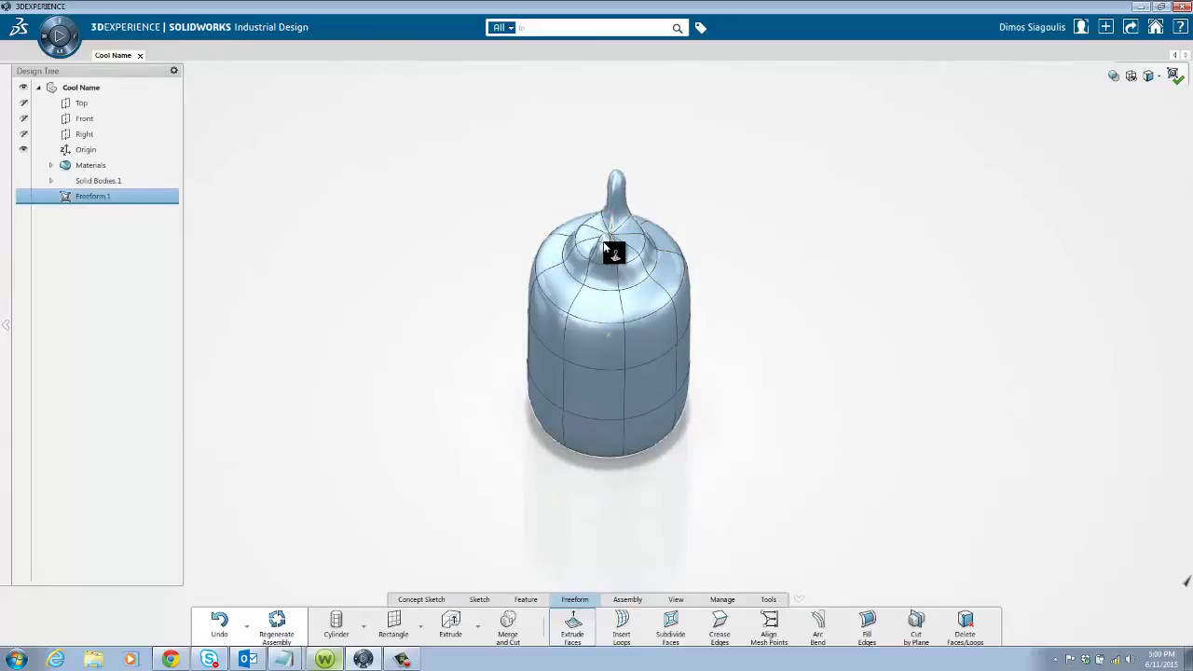
click(604, 244)
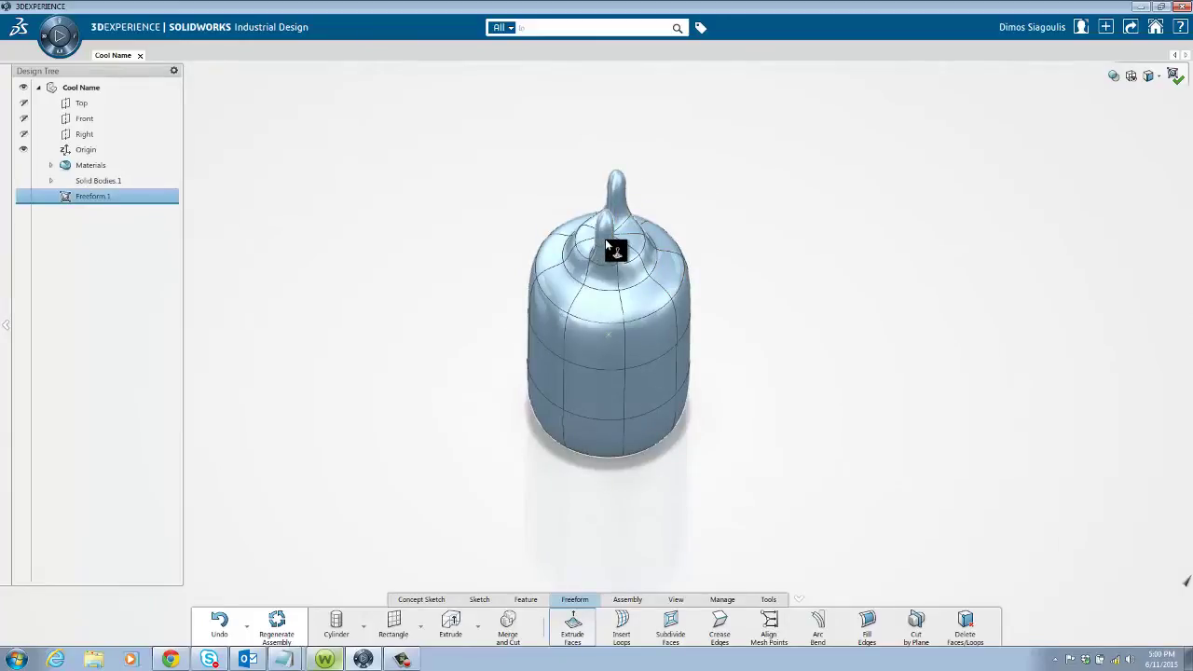
click(734, 233)
Extrude opposite side faces into the body and delete them to open a through hole.
click(587, 624)
click(587, 633)
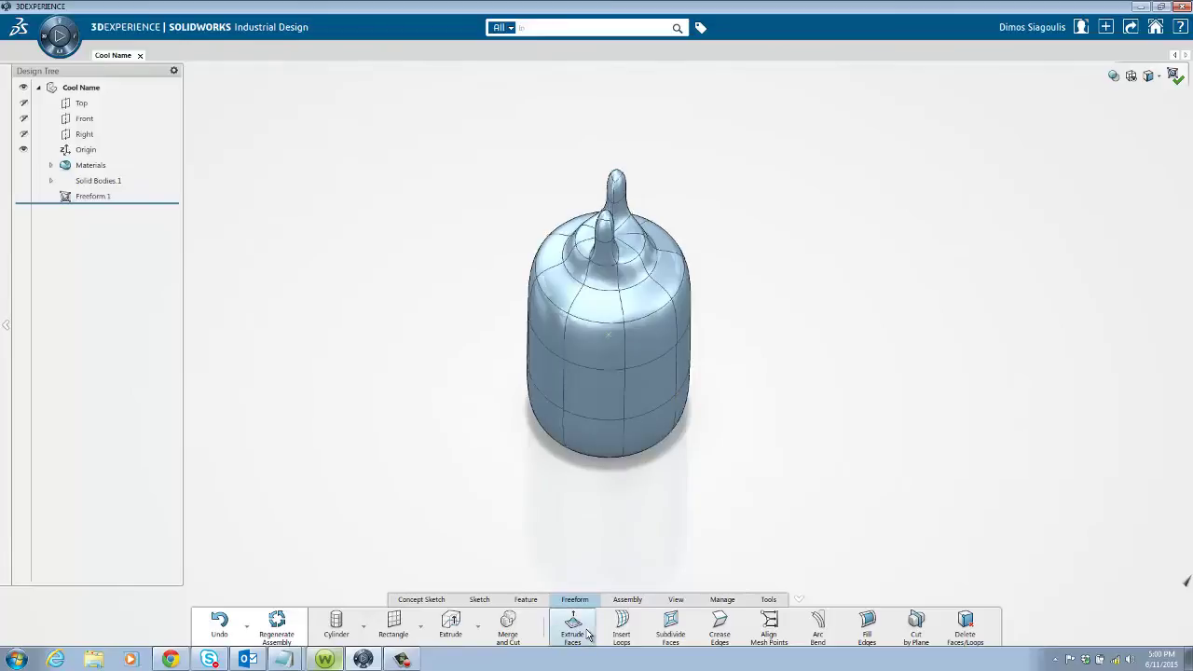
middle_drag(599, 477, 604, 379)
click(590, 333)
middle_drag(727, 378, 519, 355)
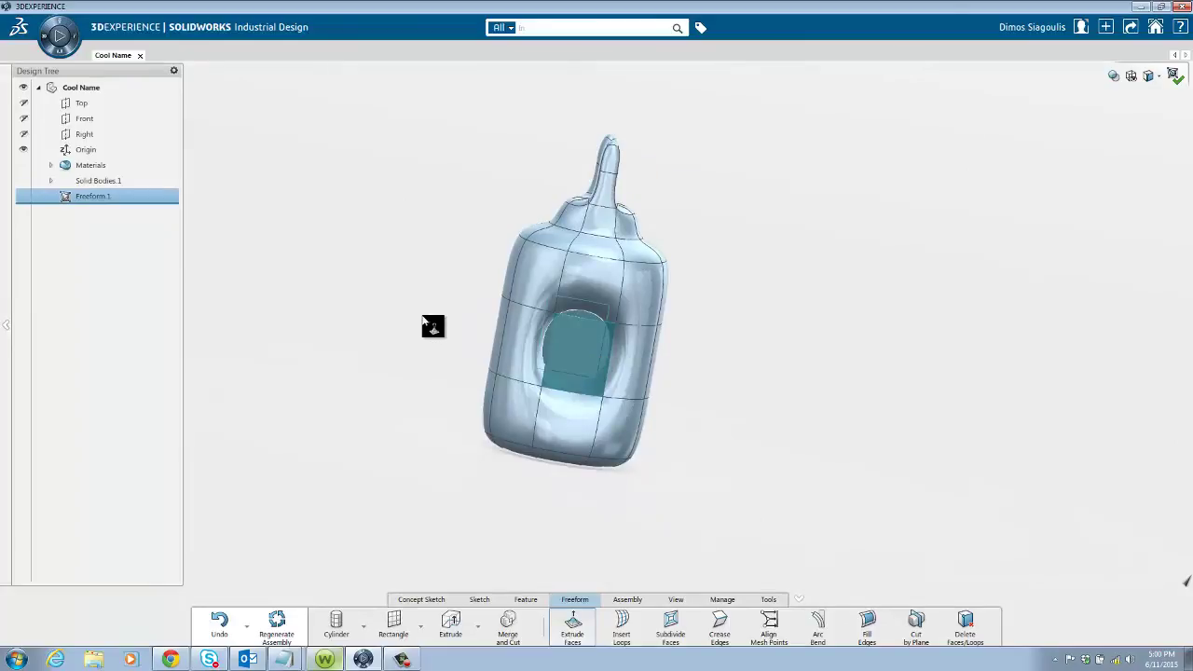
key(Delete)
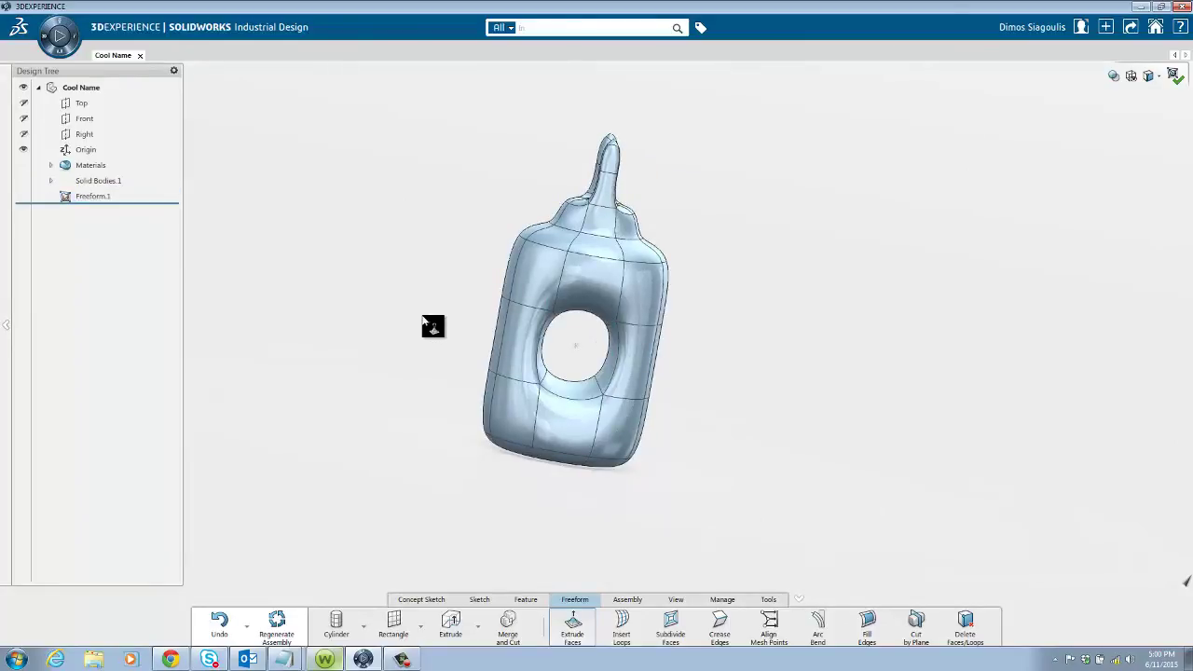
Join the two spikes on top of the neck at their tips into a closed loop handle.
middle_drag(445, 280, 599, 275)
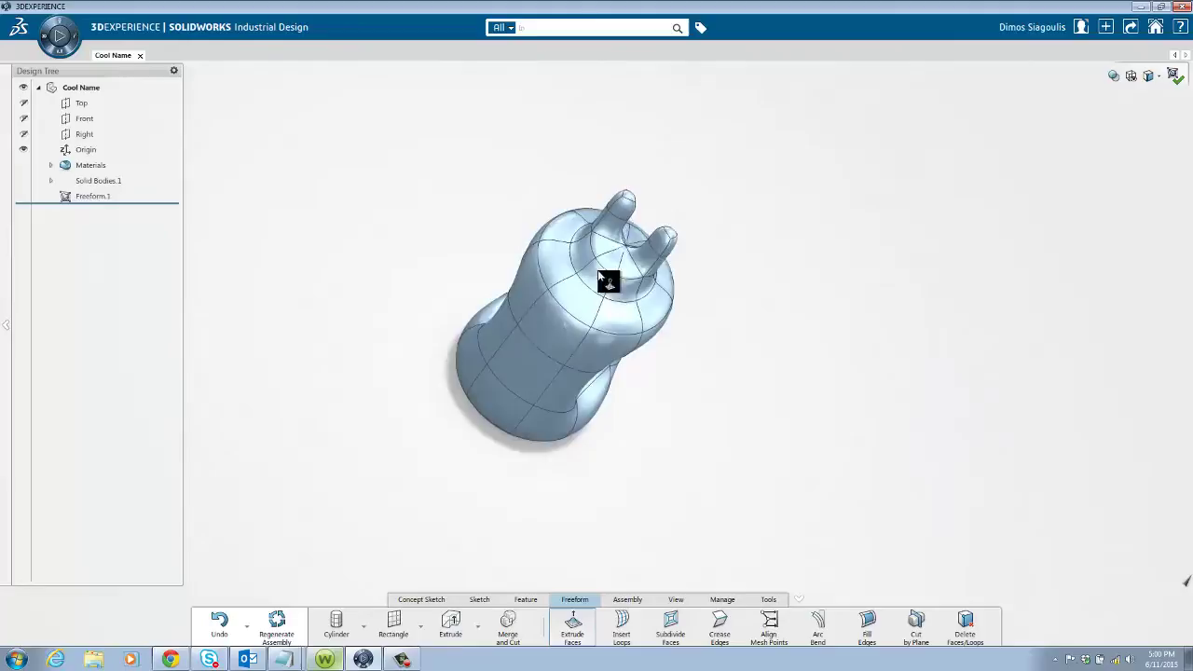
scroll(601, 276, down, 3)
key(ctrl+z)
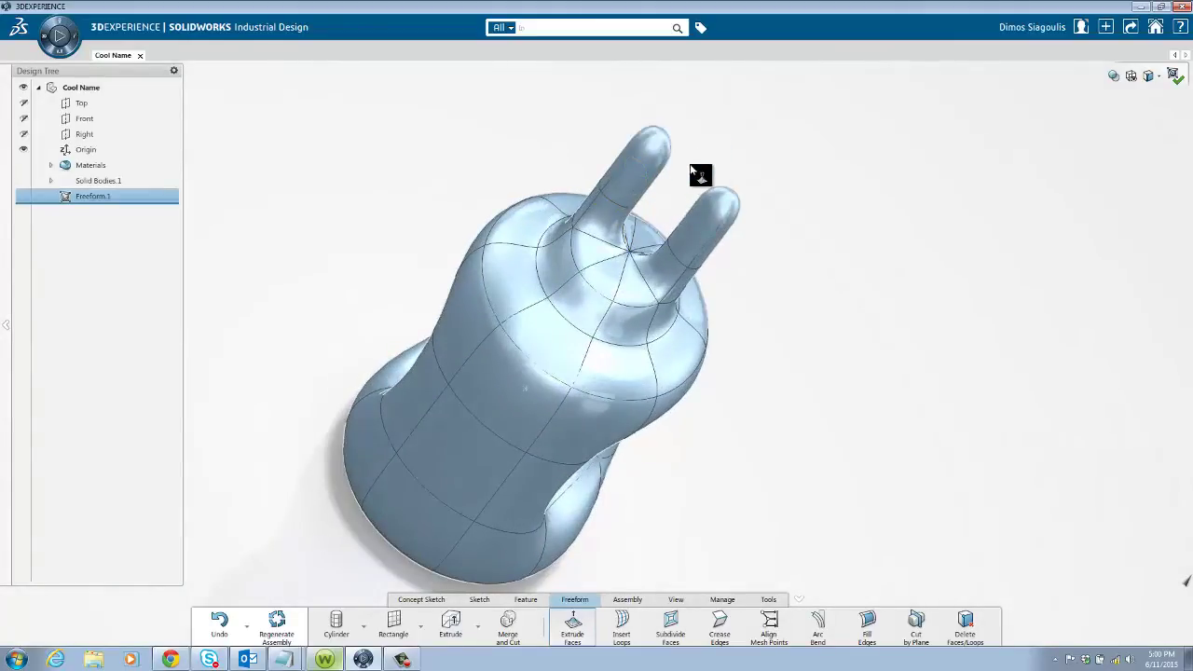
middle_drag(699, 176, 642, 114)
drag(641, 114, 692, 149)
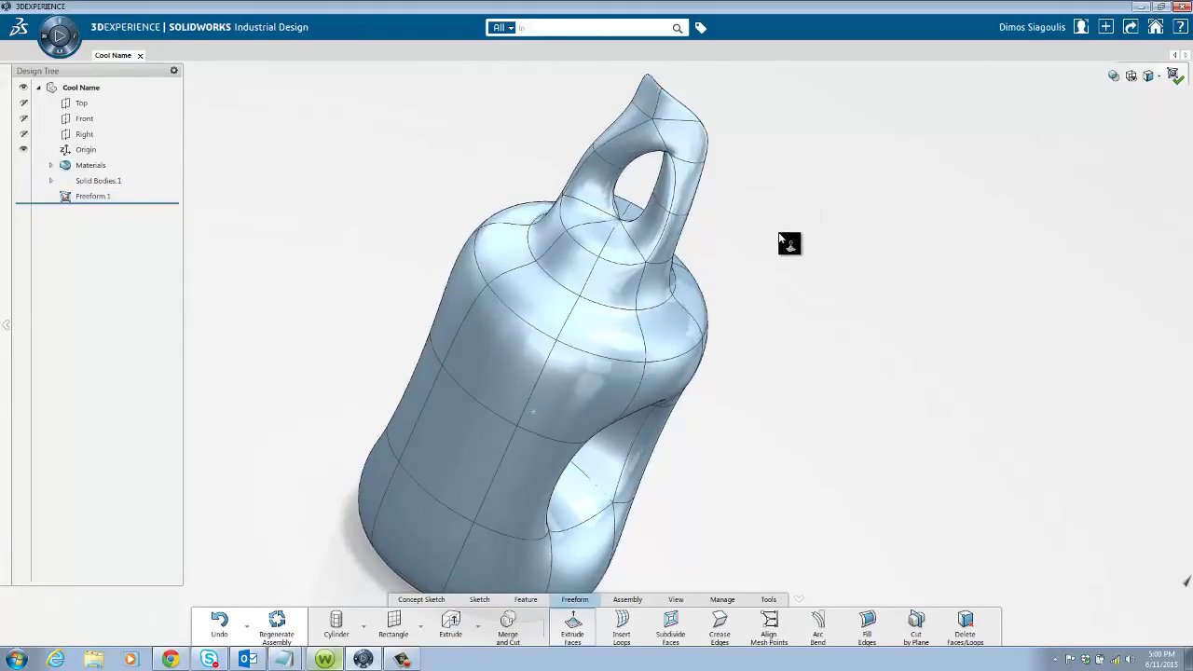
Insert an edge loop around the inside of the through hole.
middle_drag(780, 238, 659, 591)
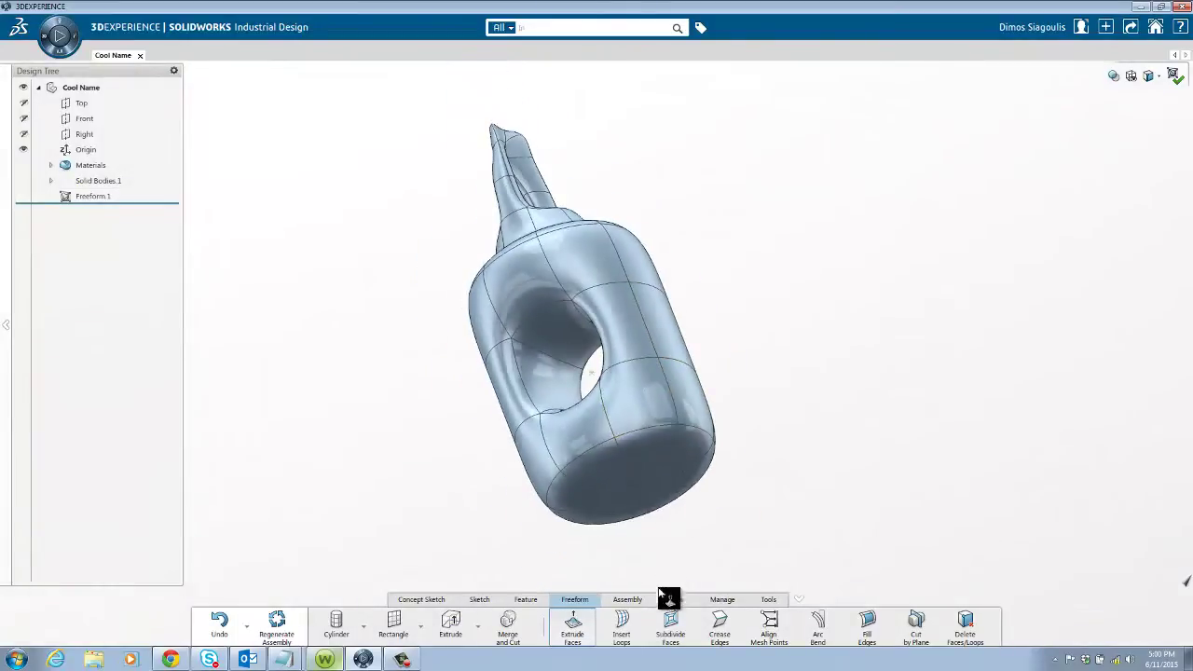
click(621, 624)
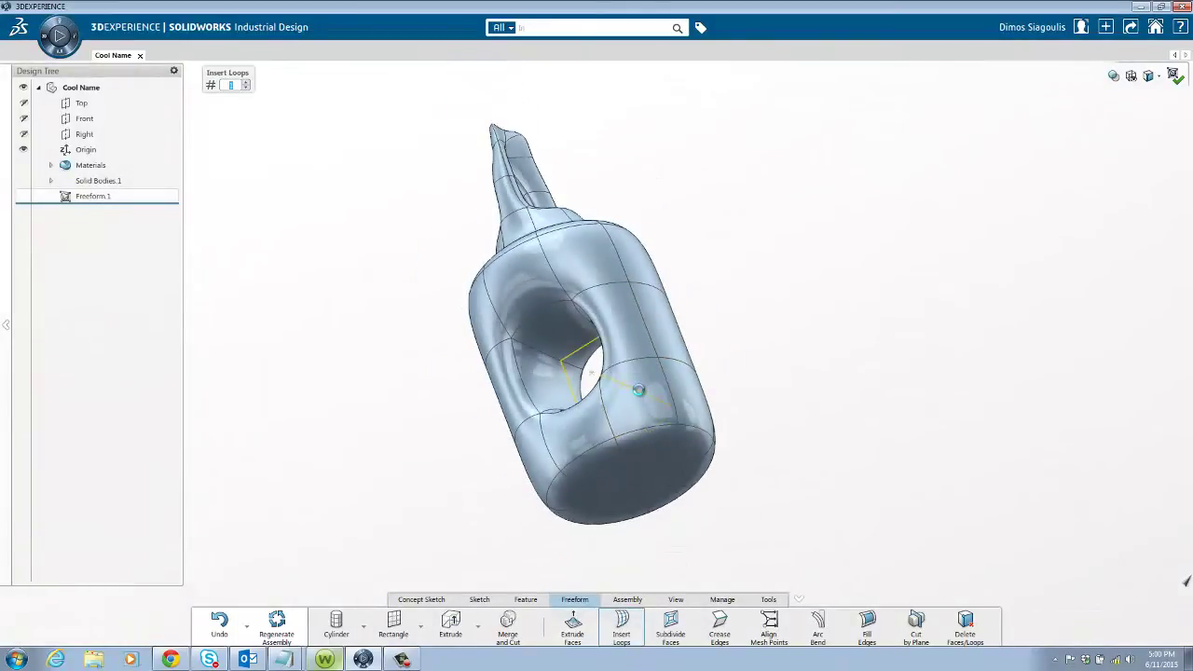
click(639, 398)
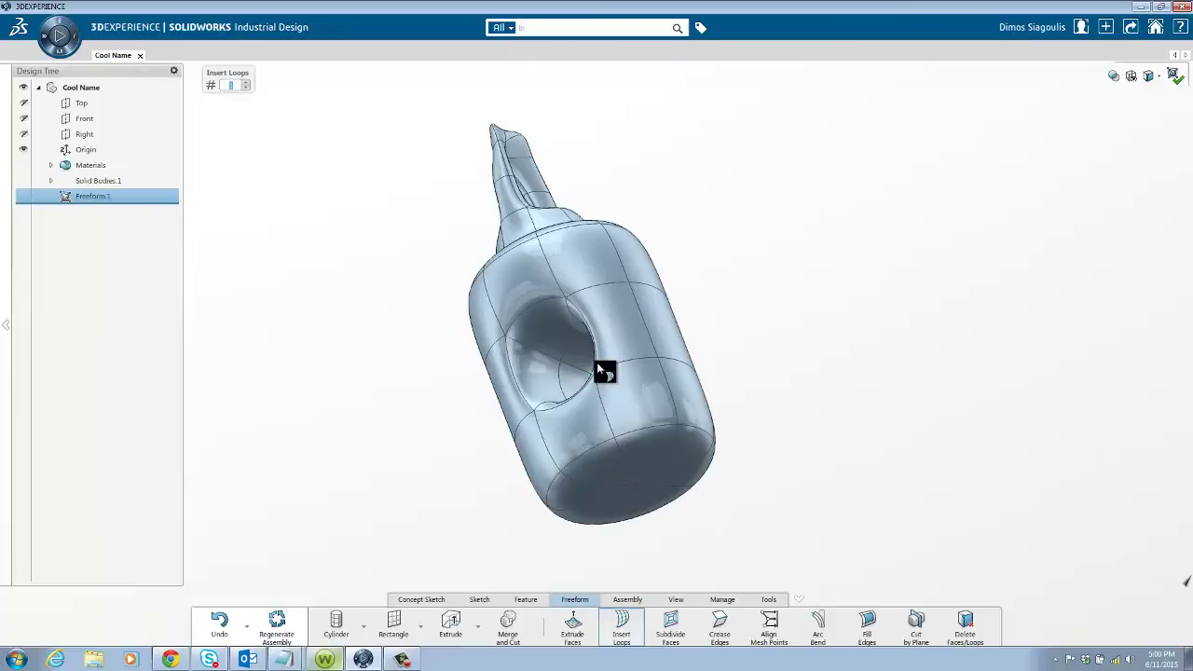
Subdivide two adjacent side faces just below the shoulder, next to and above the through hole.
middle_drag(597, 366, 623, 403)
scroll(578, 406, down, 3)
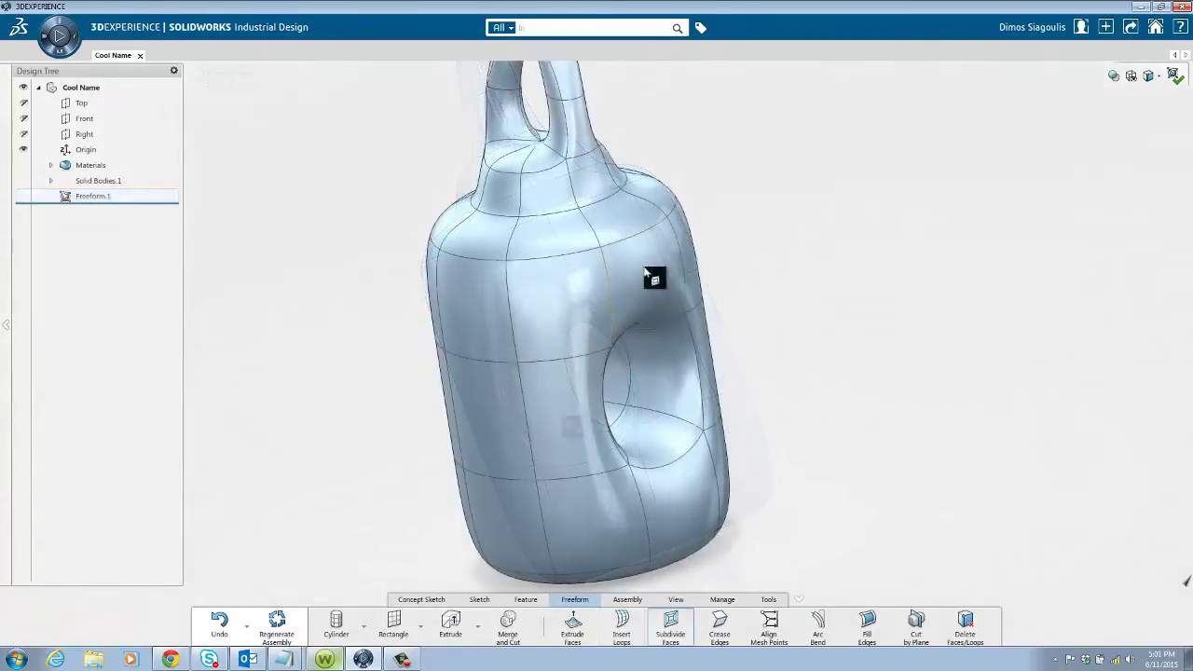
click(648, 269)
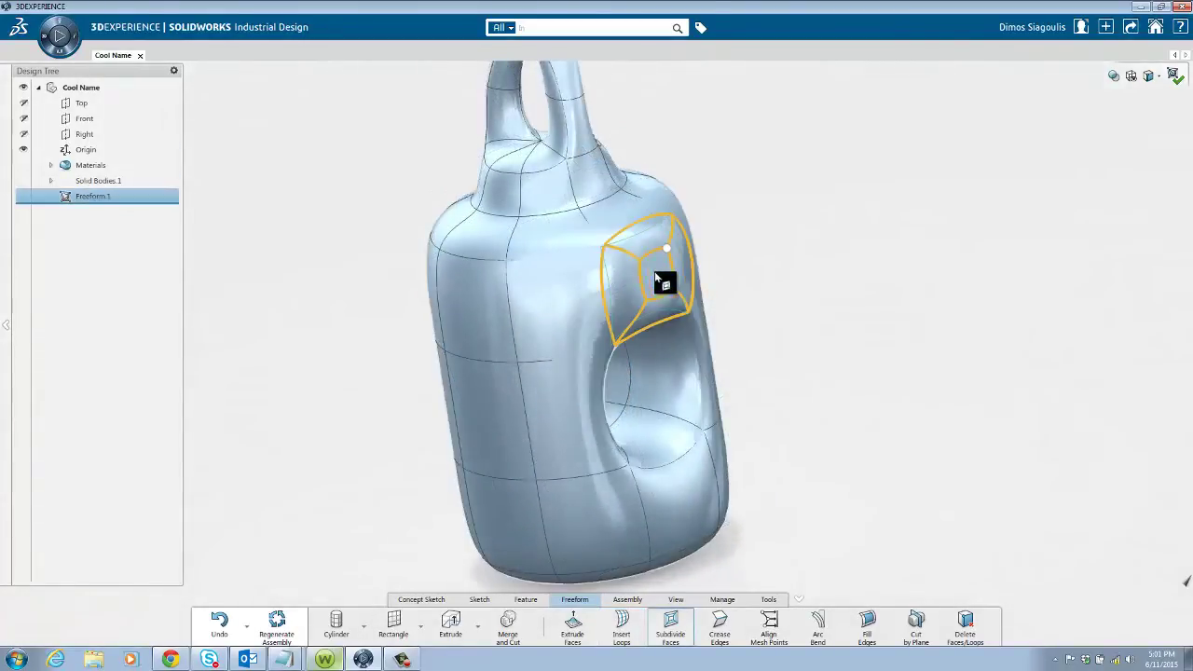
click(561, 302)
click(890, 337)
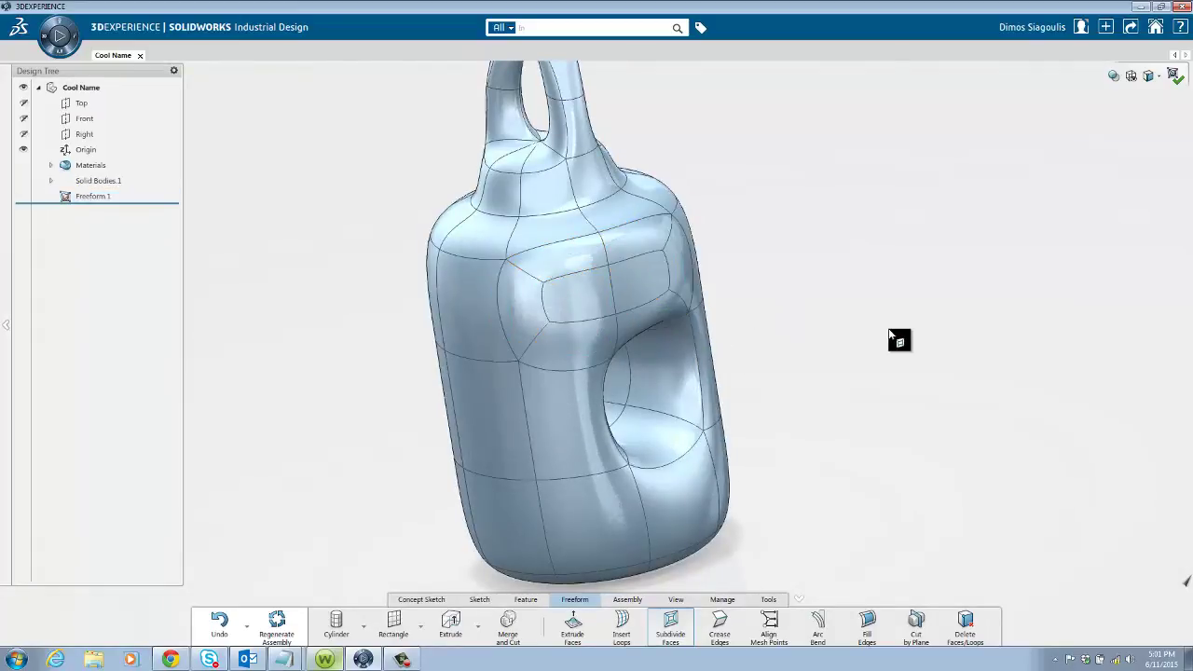
Crease the two upper edges of the handle's opening so they meet in a sharp point.
click(733, 637)
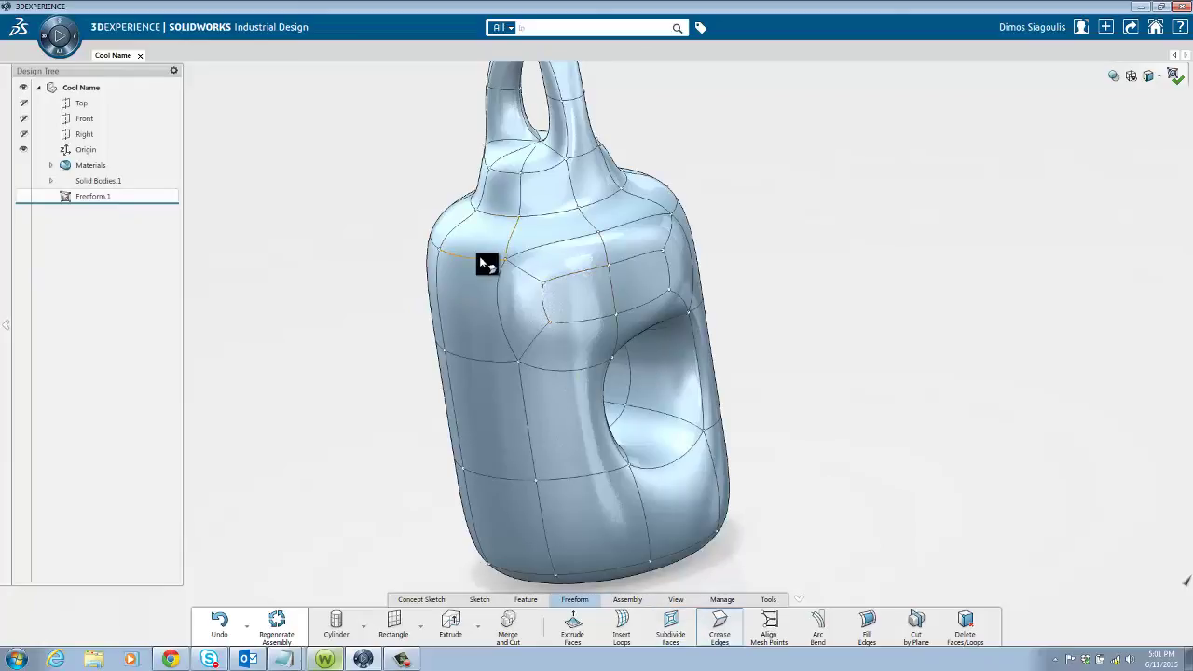
scroll(550, 116, down, 4)
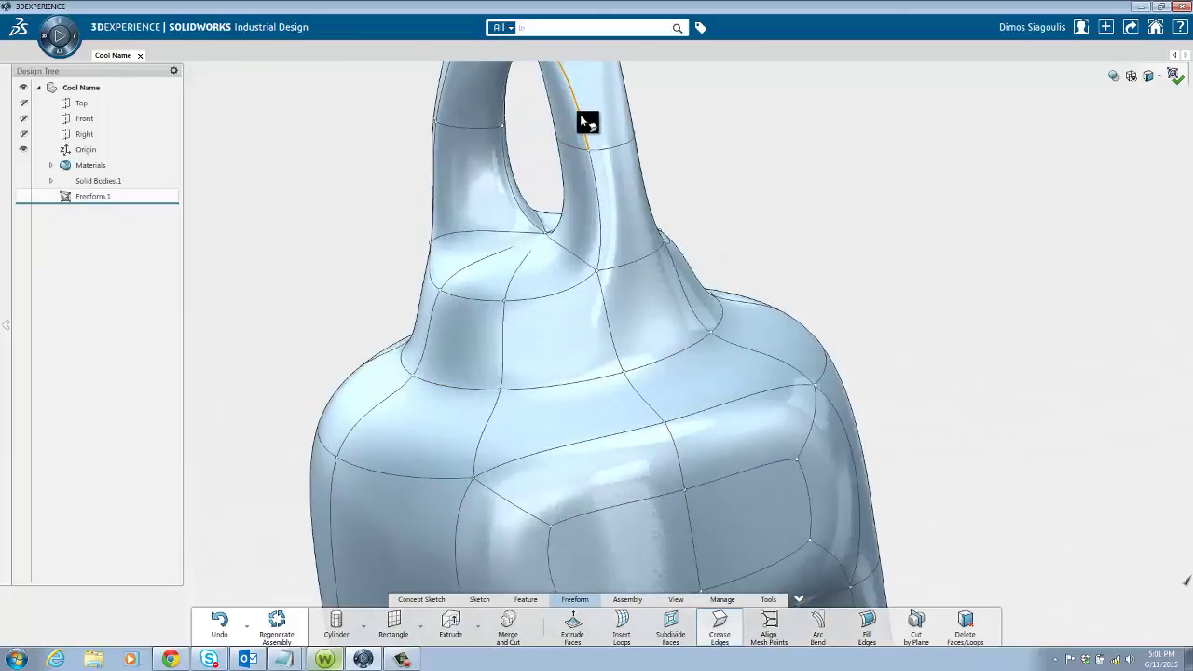
click(581, 116)
middle_drag(602, 165, 543, 135)
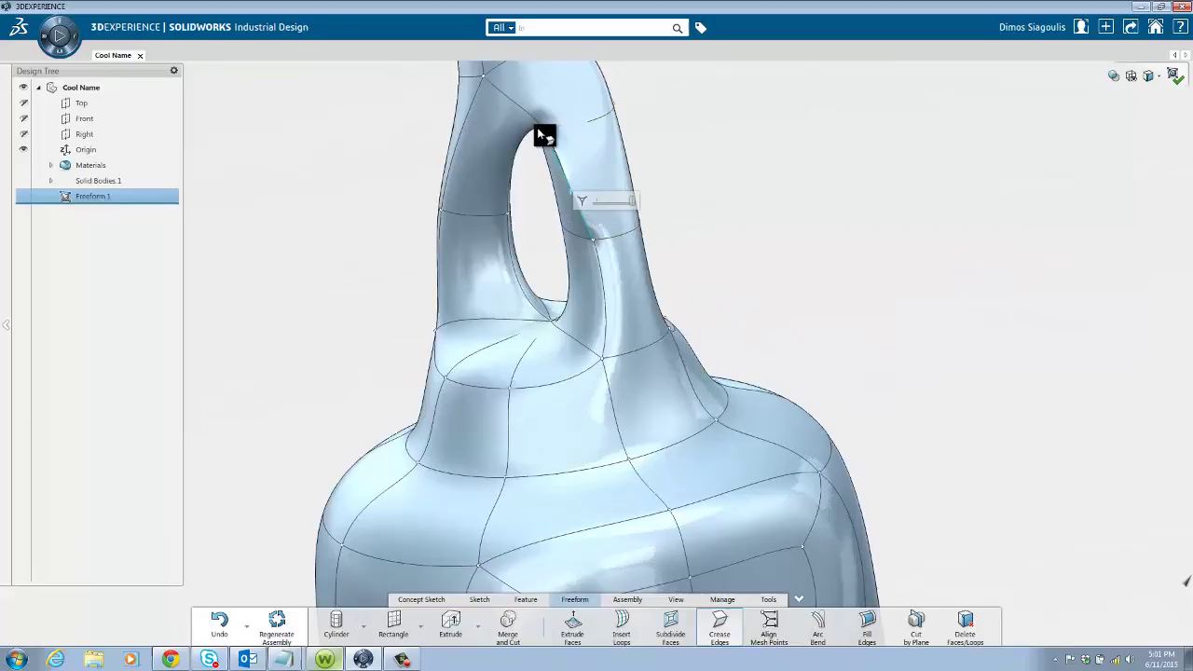
click(532, 135)
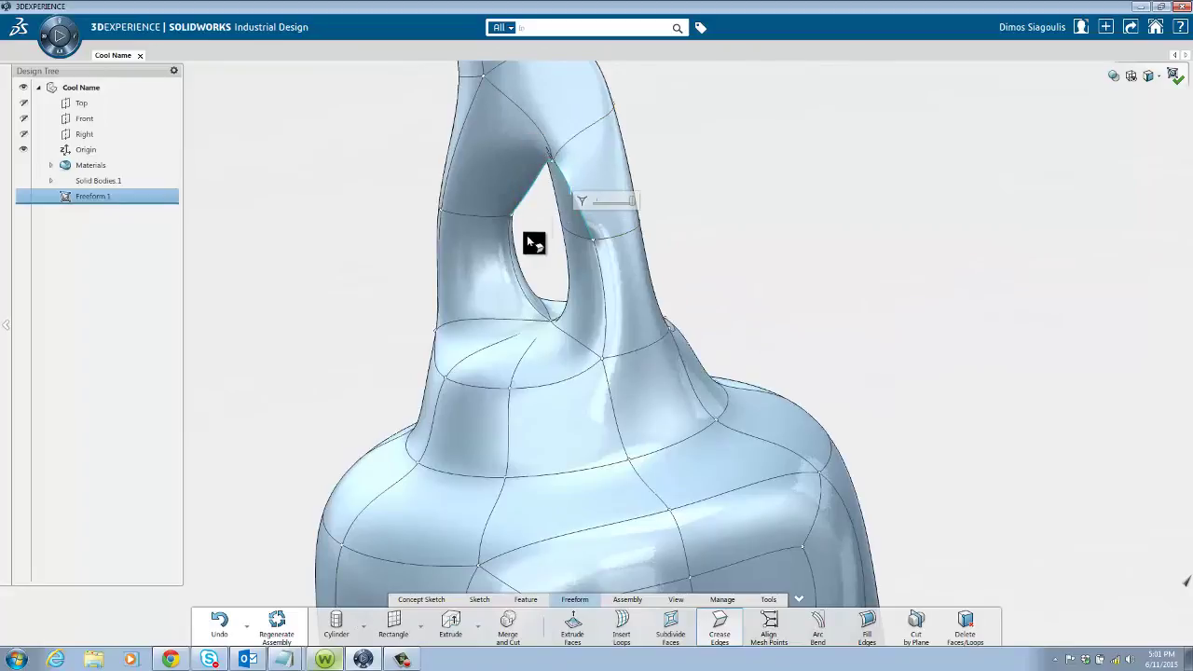
click(512, 260)
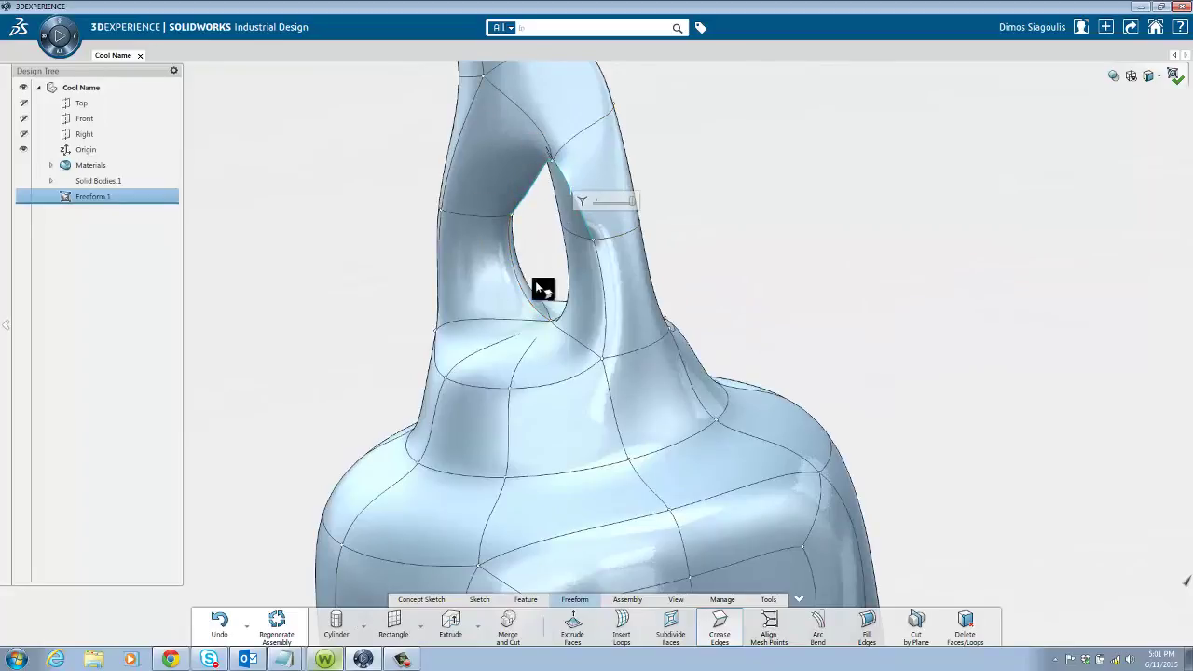
click(586, 345)
Vary the crease strength of the handle opening's edges, set it to the maximum, and clear the selection.
middle_drag(727, 259, 567, 236)
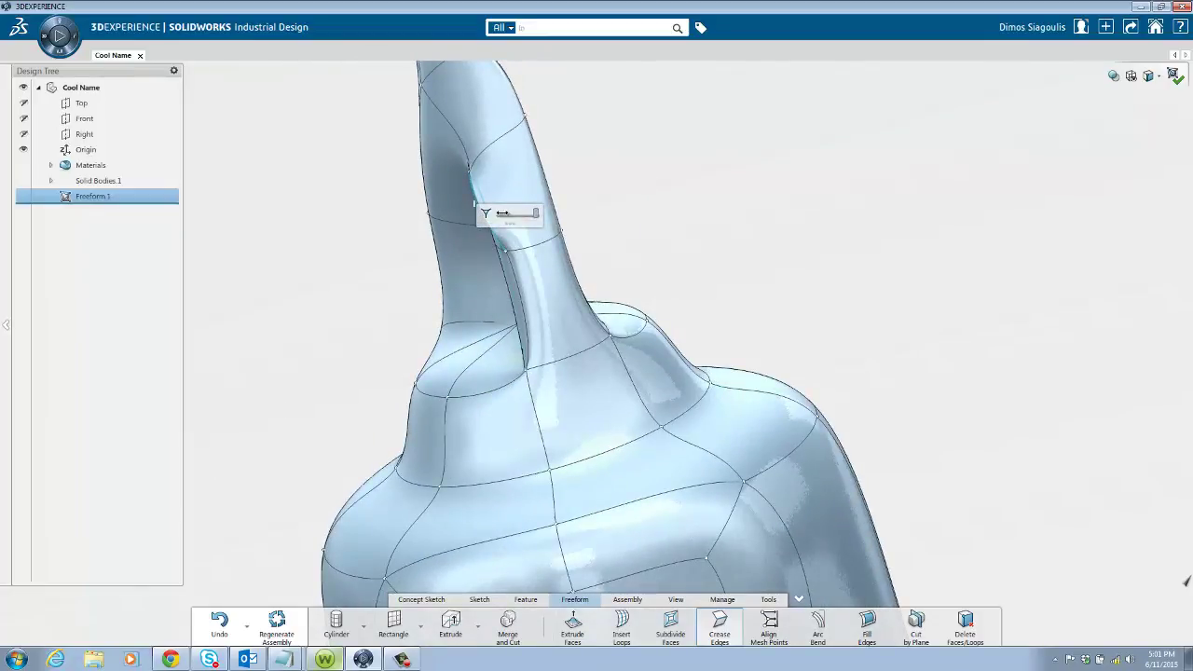
drag(503, 214, 558, 217)
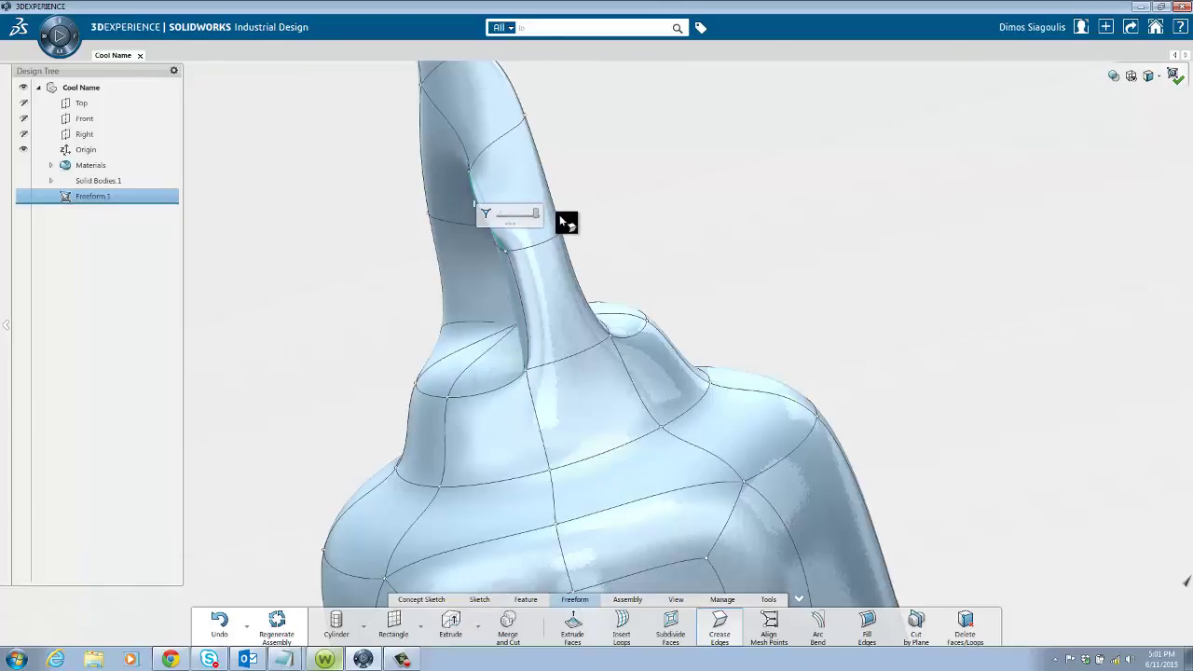
click(706, 226)
Crease the shoulder edges above the through hole and clear the selection.
scroll(701, 230, up, 5)
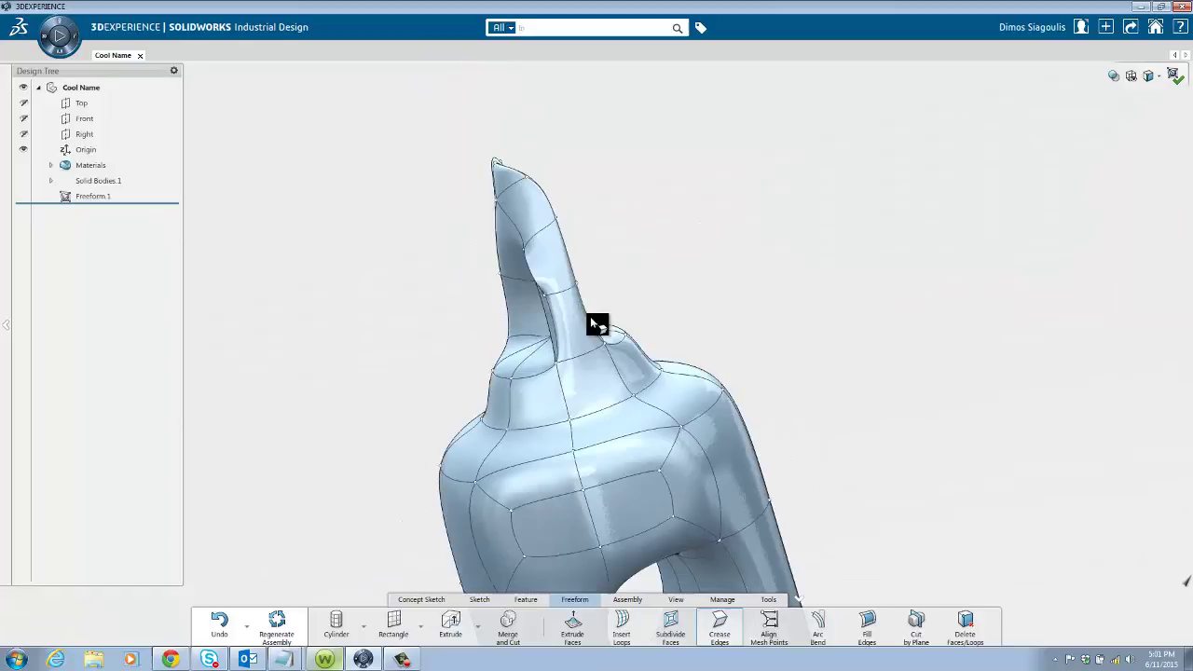
middle_drag(590, 316, 587, 397)
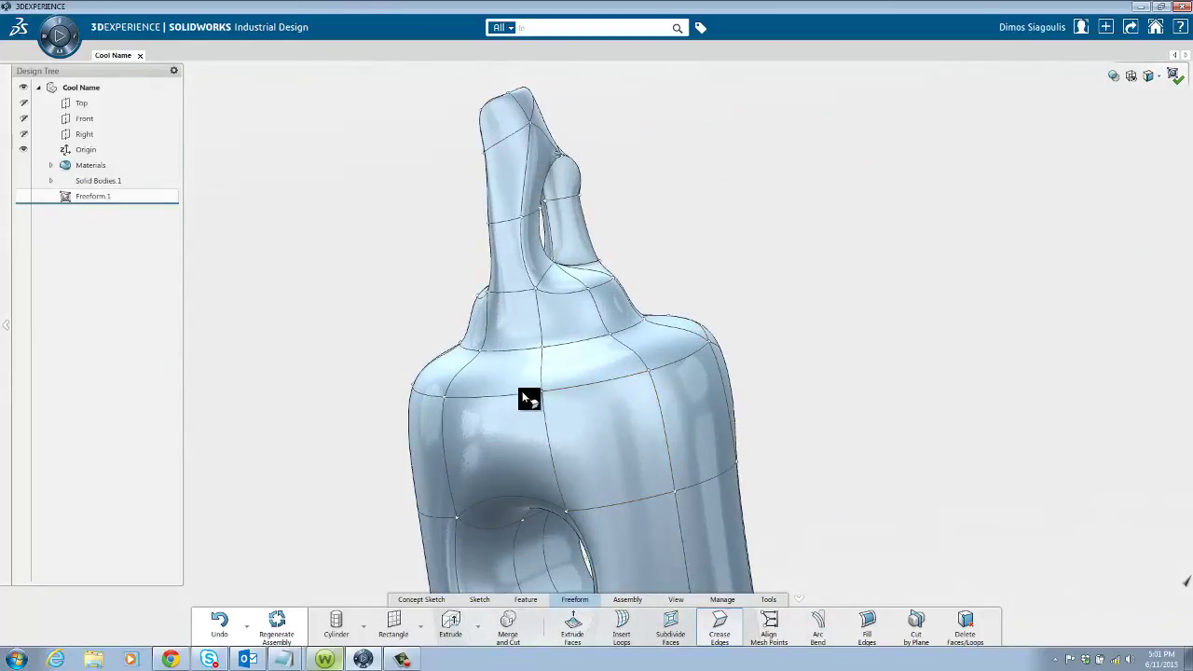
click(498, 398)
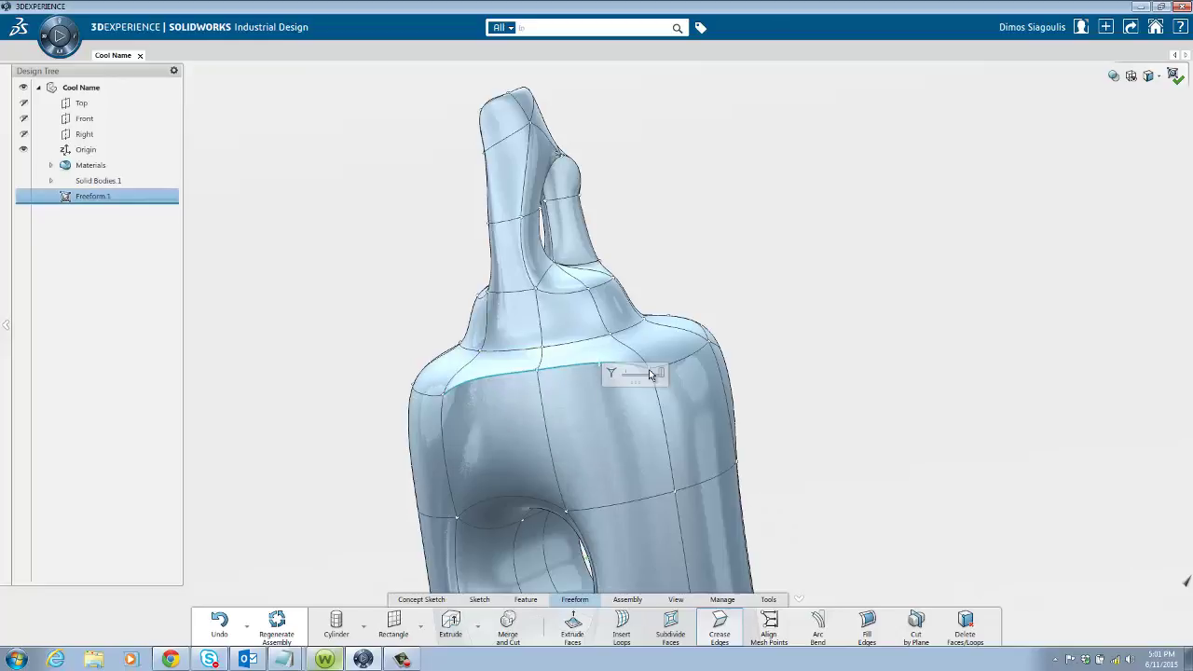
click(858, 289)
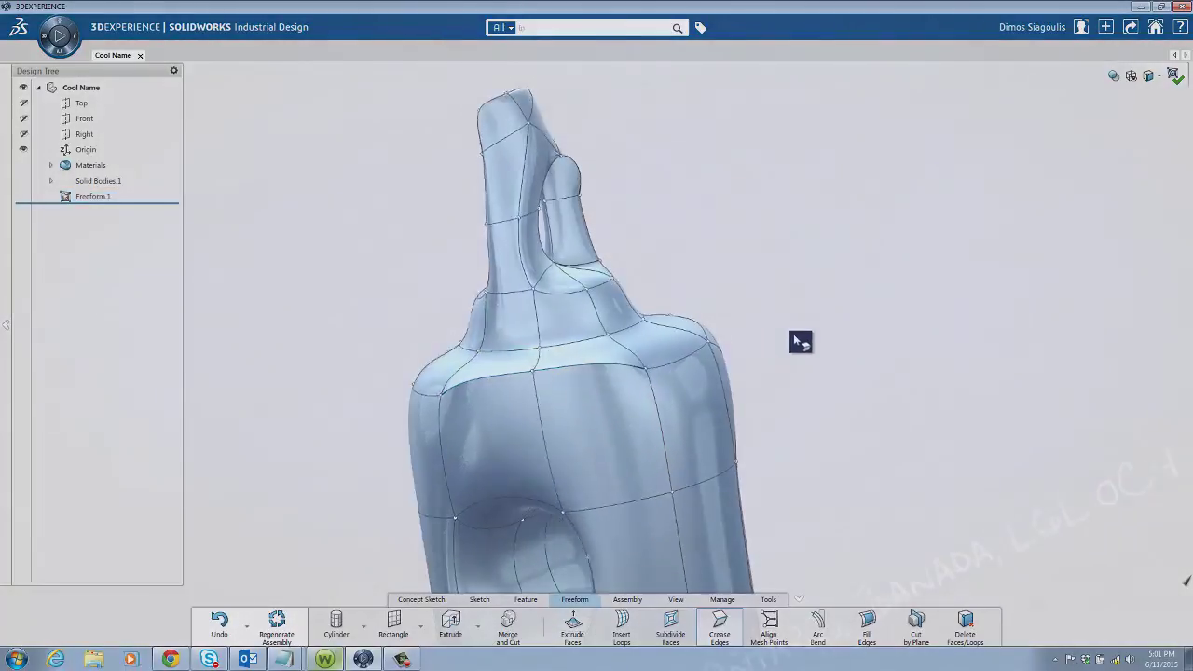